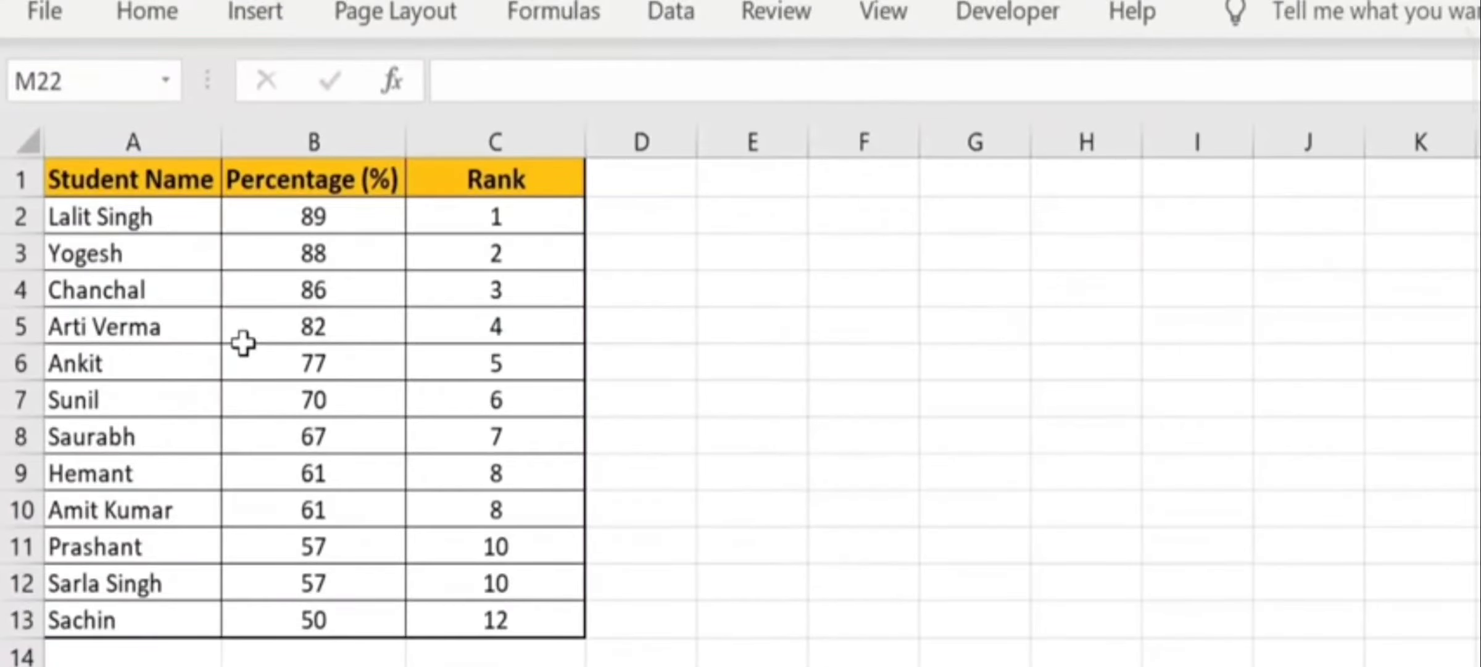
Add filters to the student ranking table's header row and remove them again
click(244, 343)
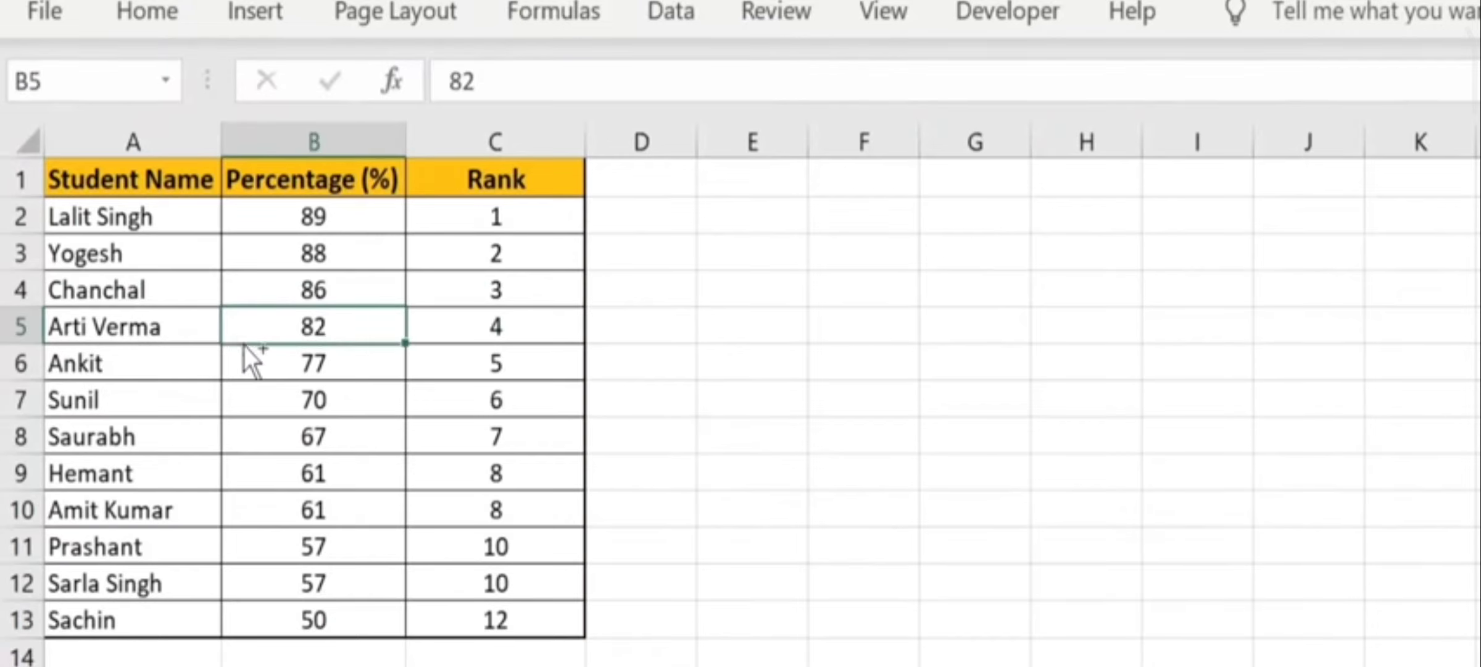
key(ctrl+shift+l)
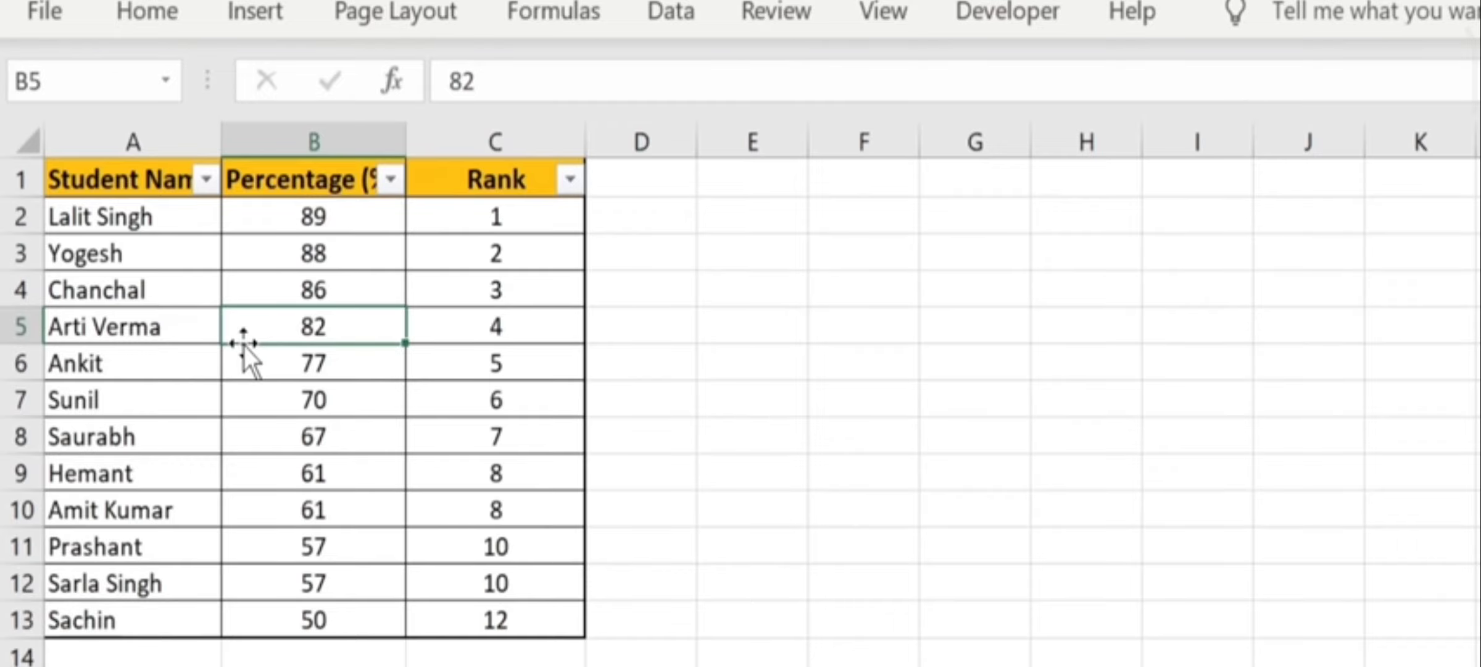
key(ctrl+shift+l)
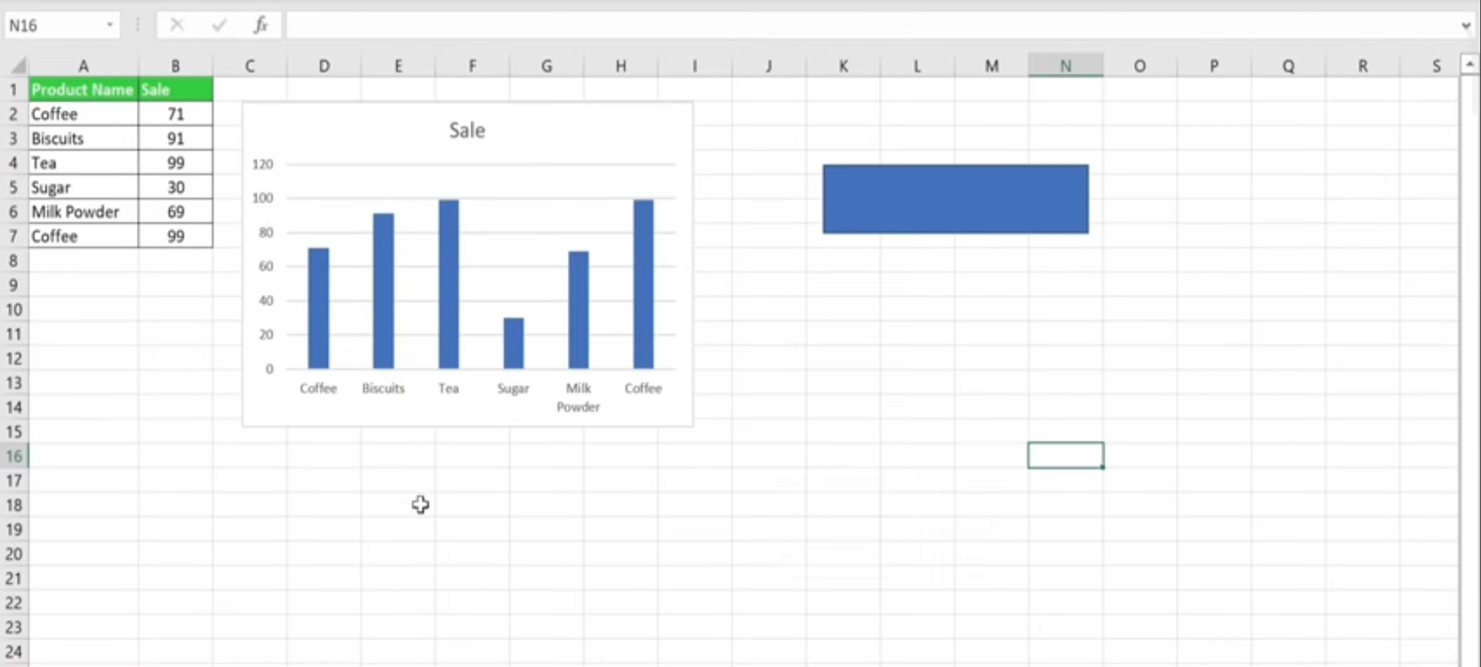
Duplicate the Sale column chart and place the copy below the blue rectangle, starting around row 15
click(637, 140)
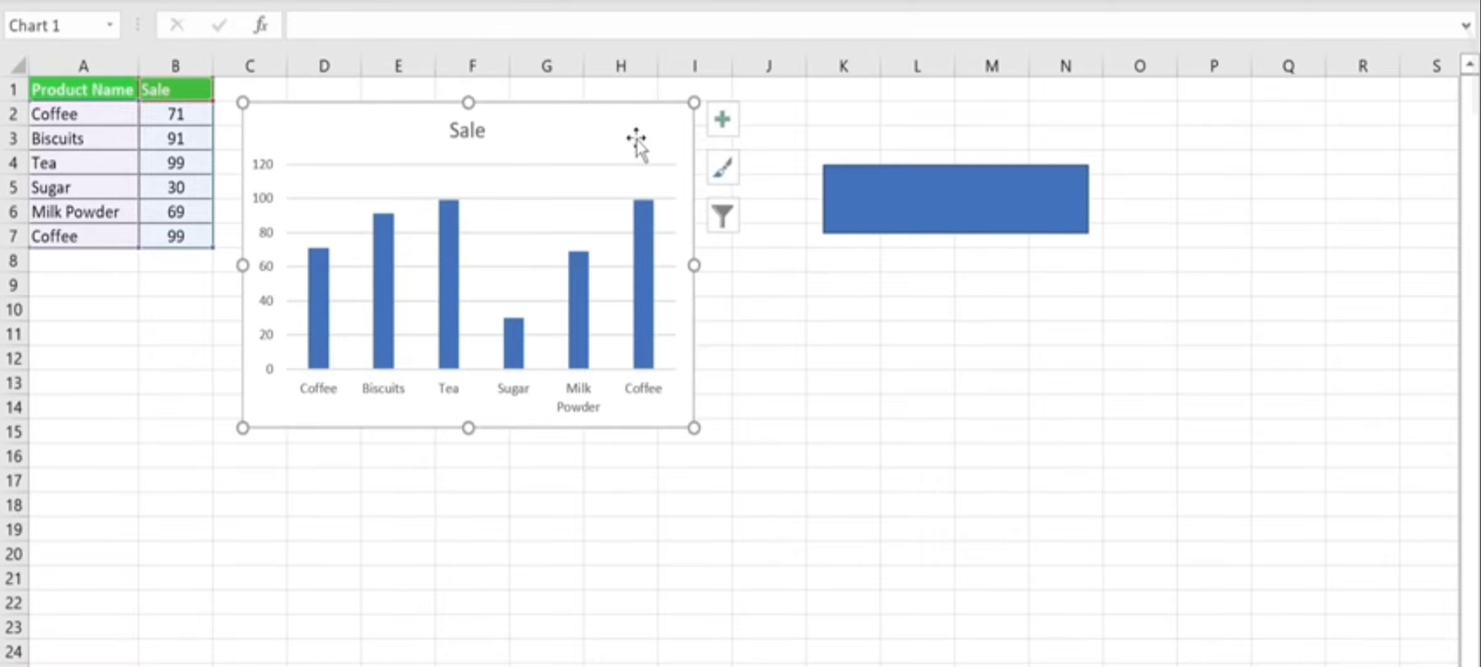
key(ctrl+v)
drag(638, 142, 1026, 418)
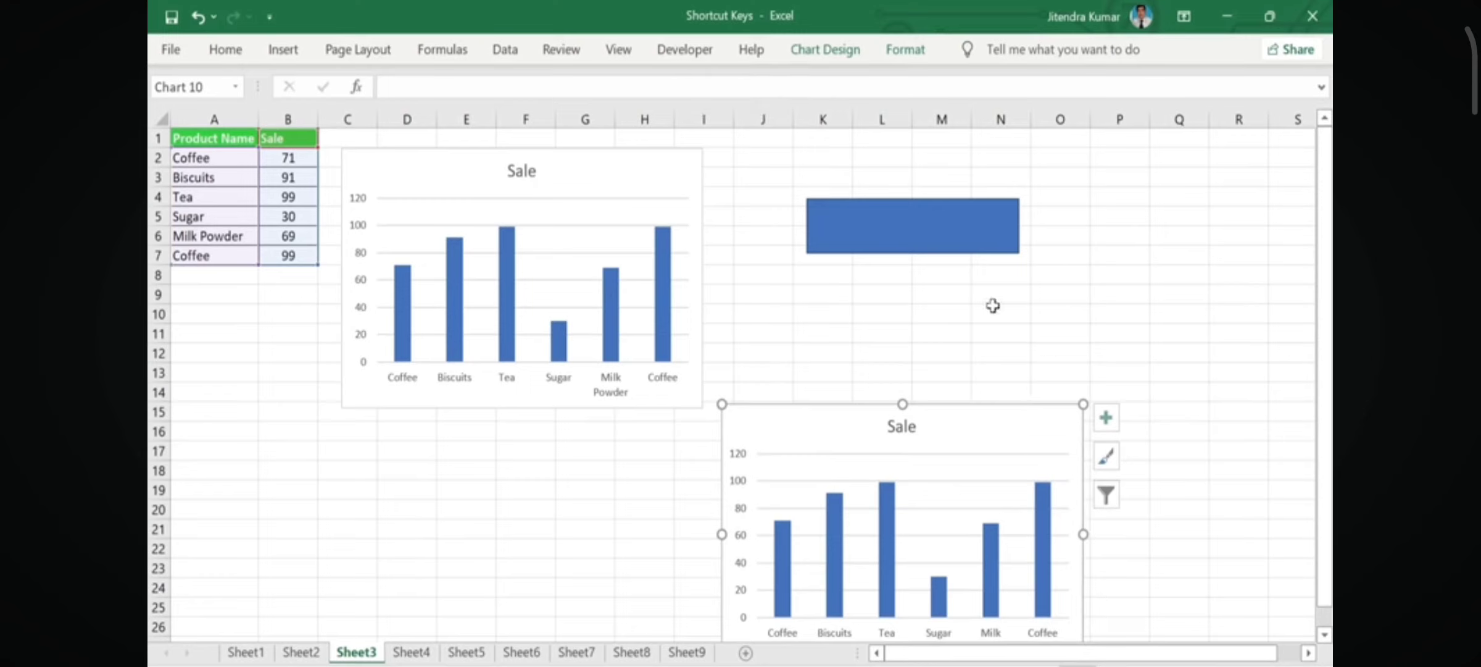
Duplicate the blue rectangle and move the copy down, away from the original
click(958, 241)
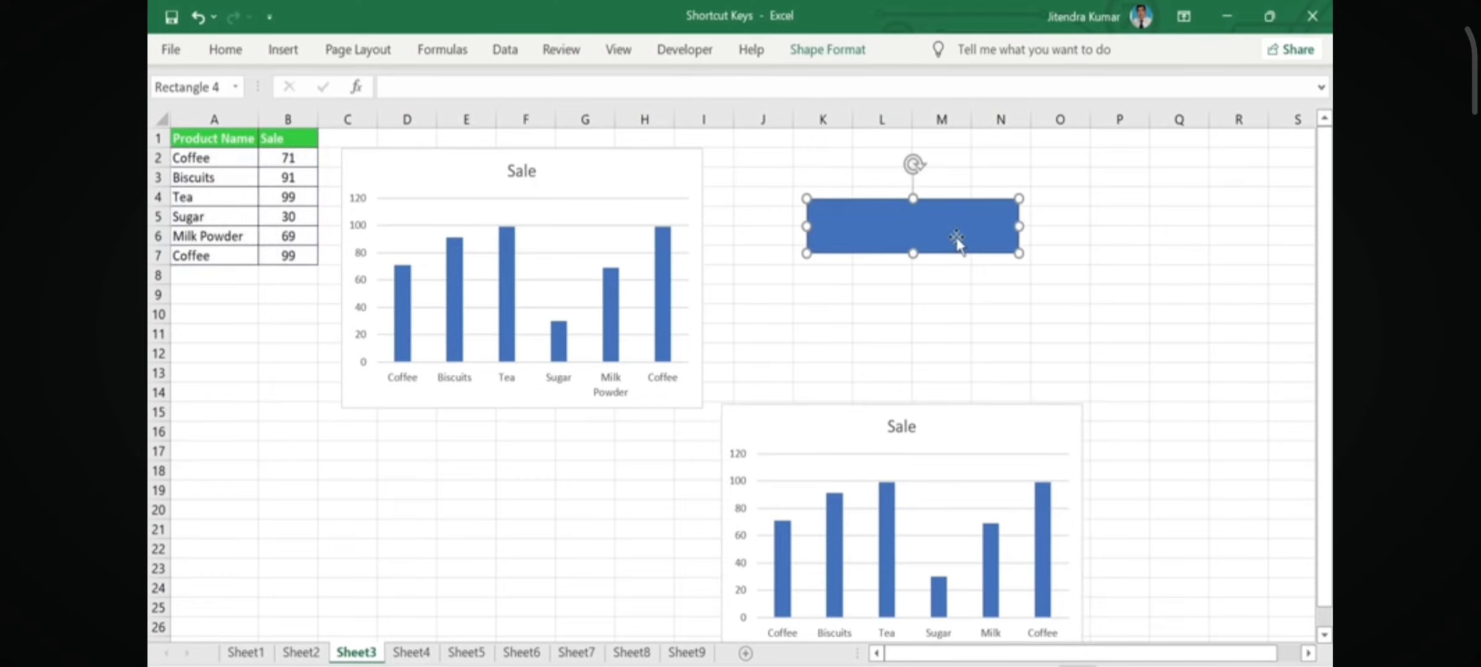
key(ctrl+d)
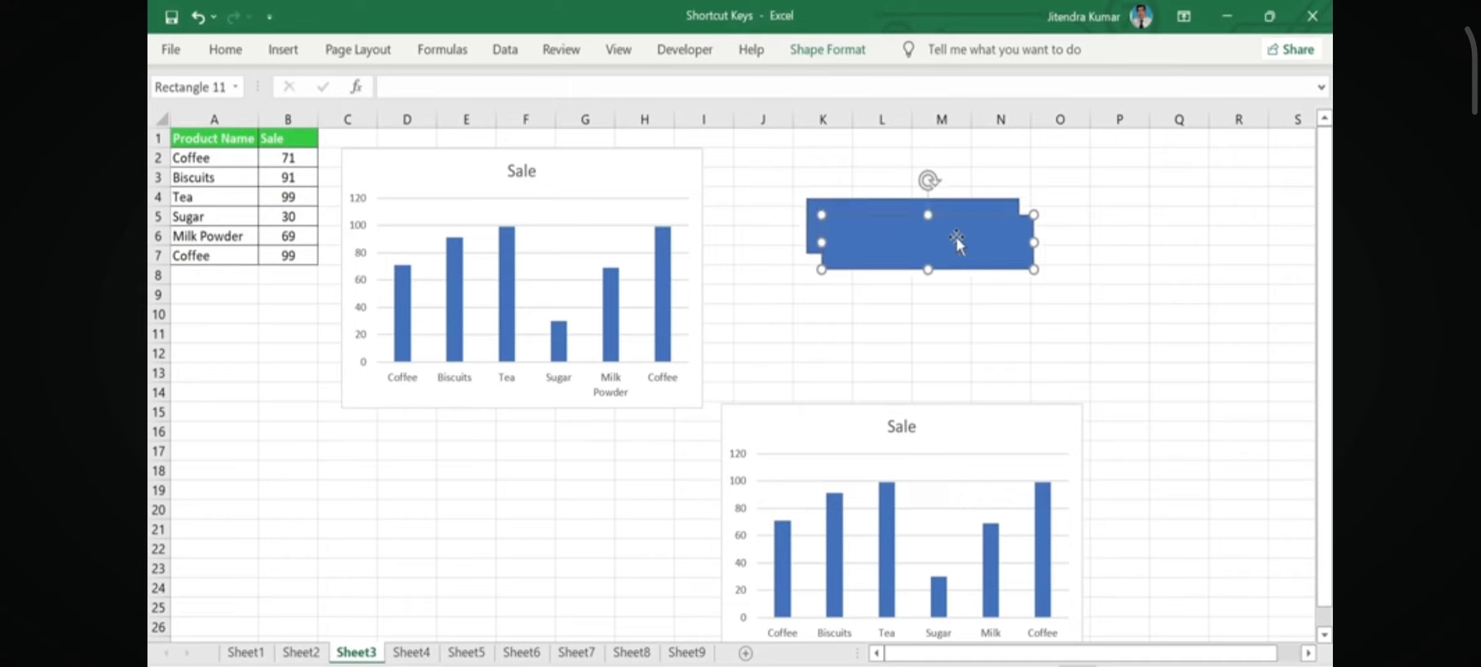
drag(958, 244, 942, 309)
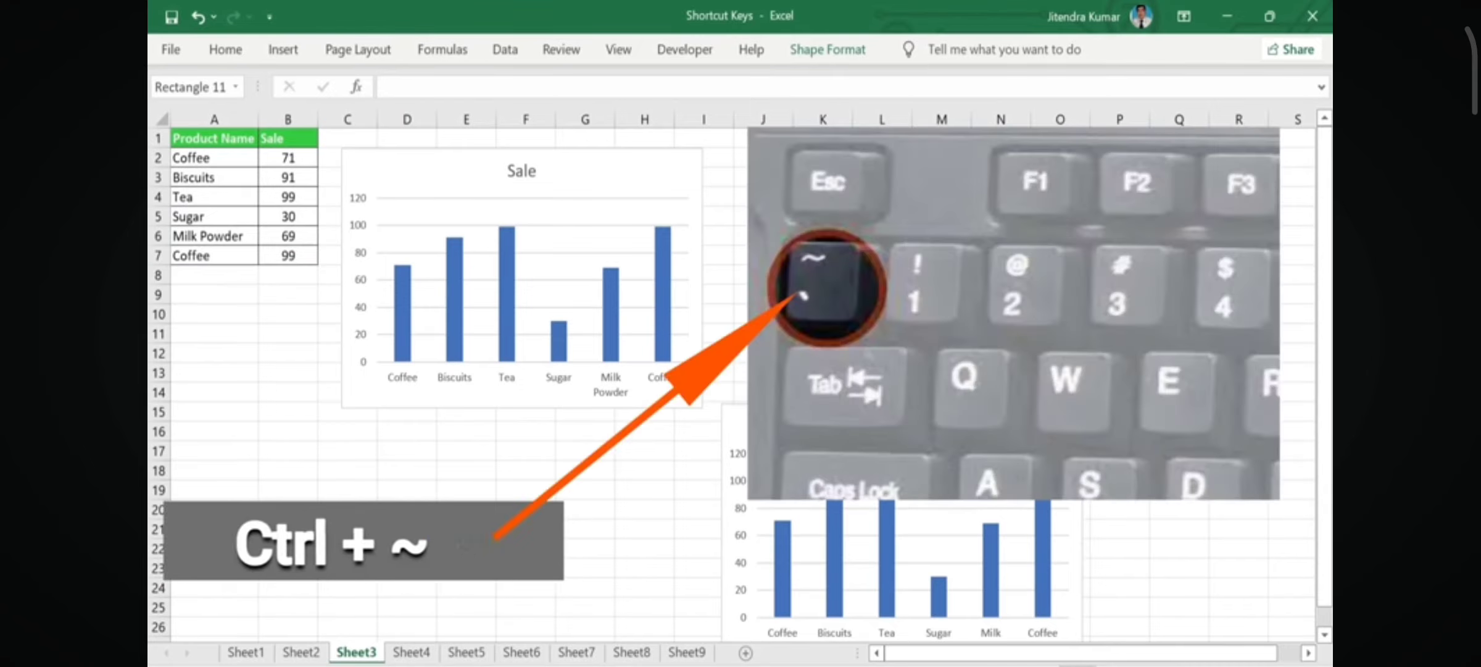
Open Sheet4, show the formulas behind the sales table, and return to displaying values
click(415, 651)
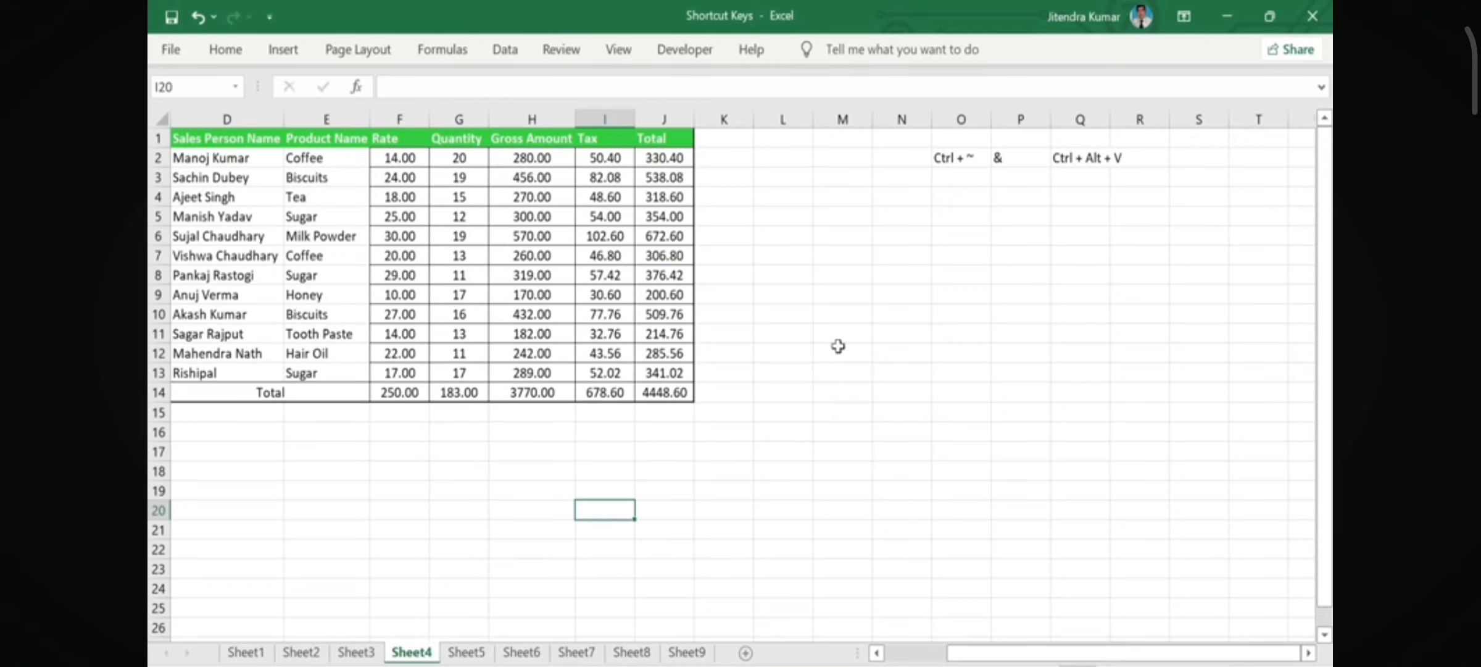
key(ctrl+grave)
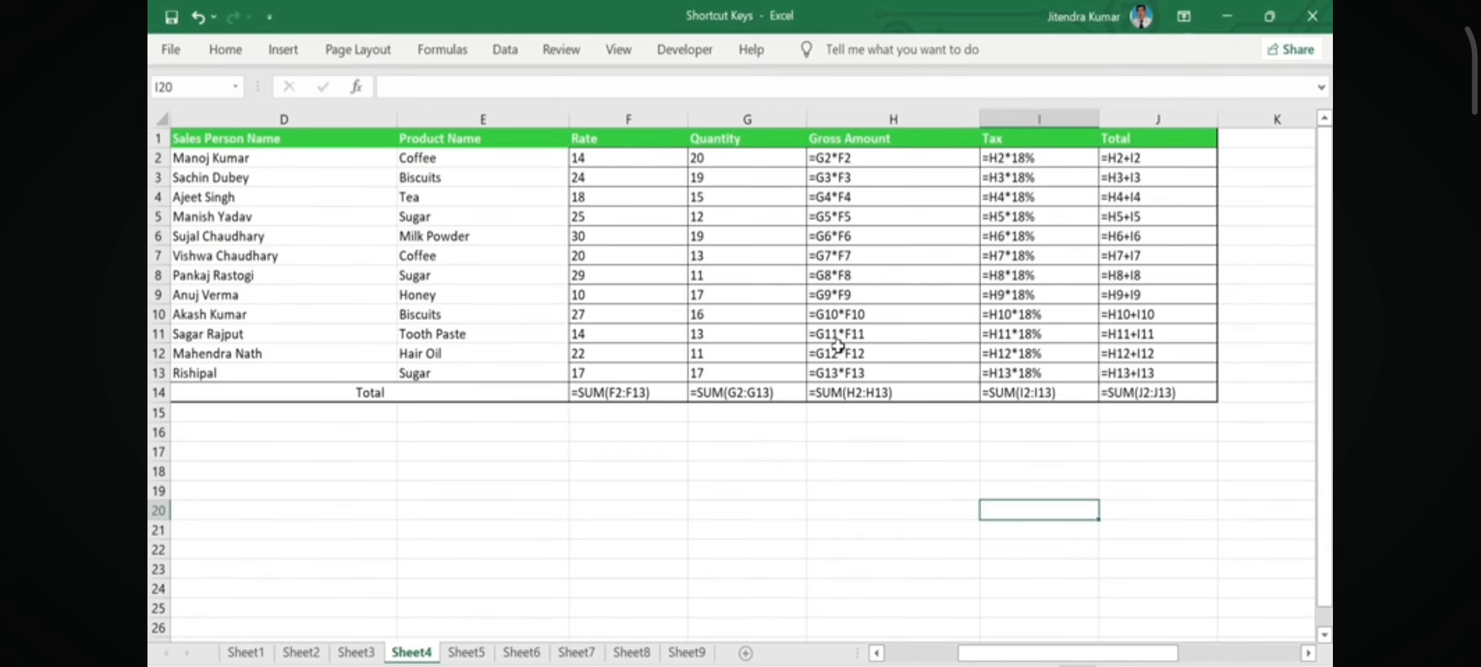
key(ctrl+grave)
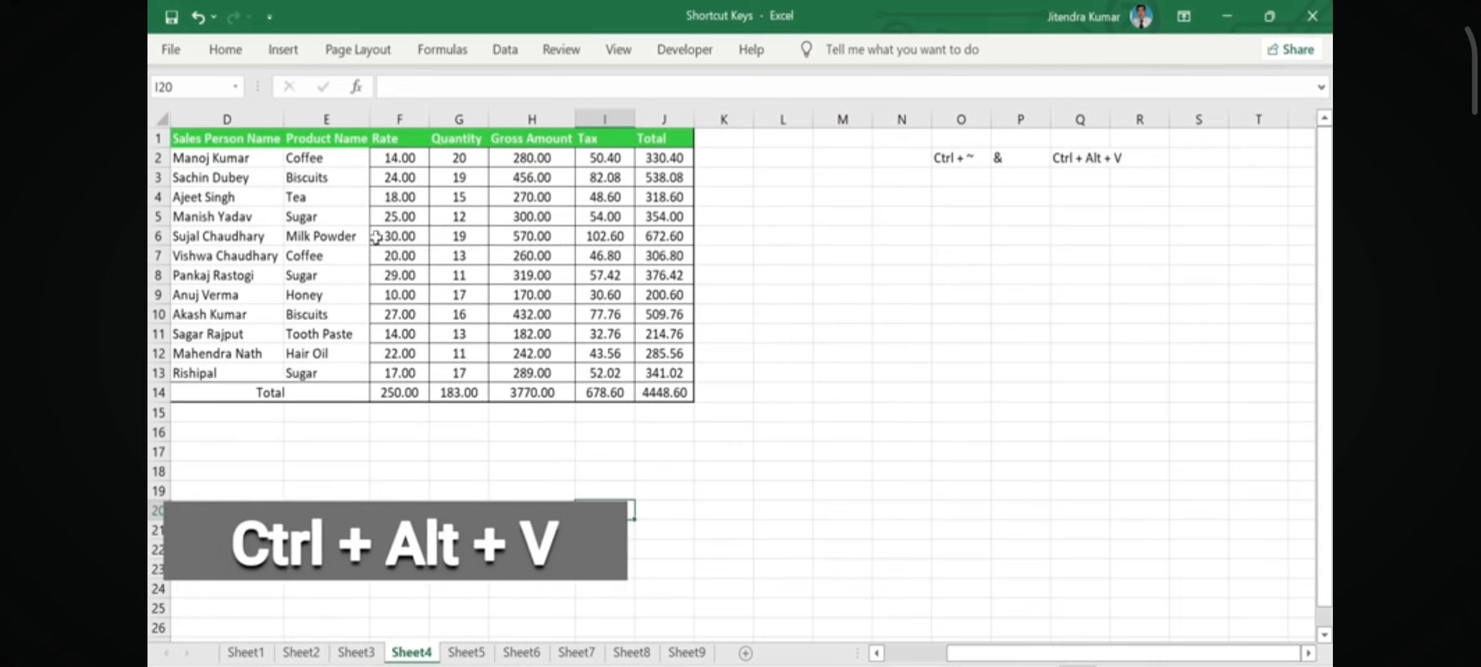
Replace the formulas in F2:J14 with their values by copying the range and using Paste Special with Values in place
drag(514, 158, 679, 398)
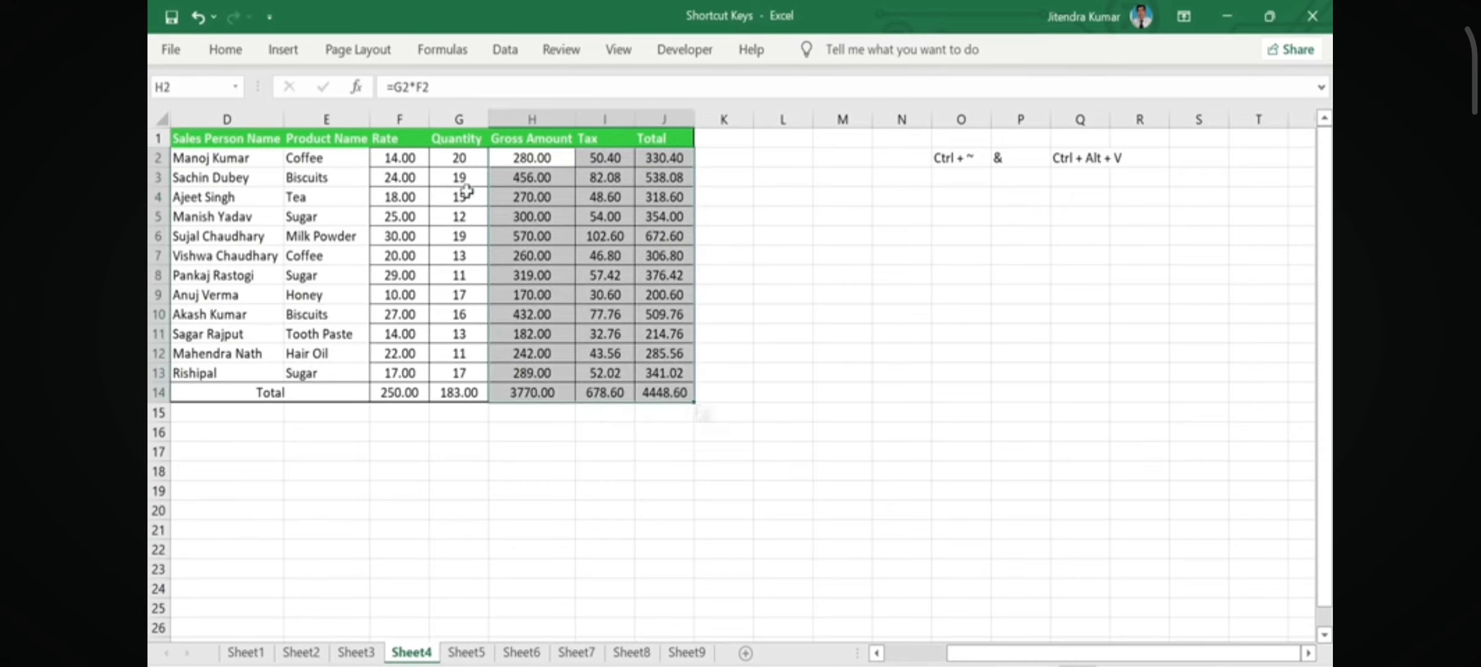
click(604, 549)
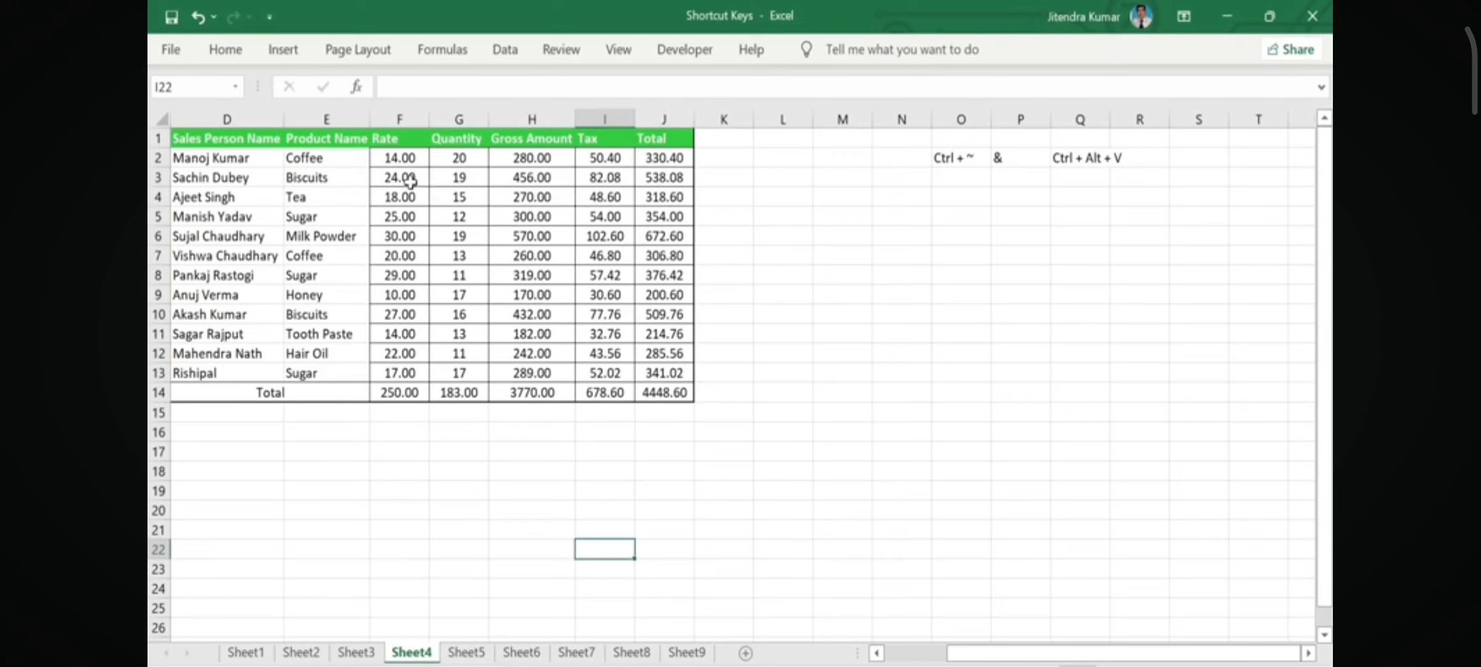
drag(397, 157, 671, 392)
key(ctrl+c)
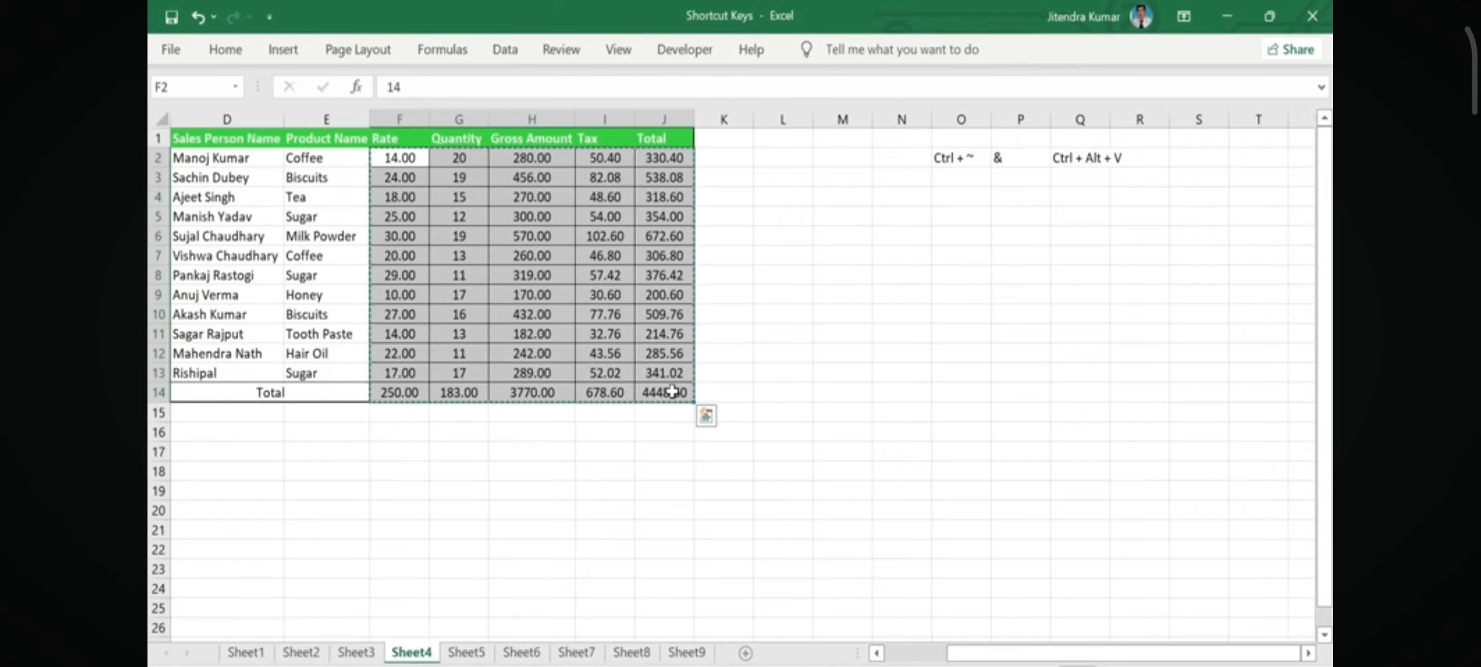
key(ctrl+alt+v)
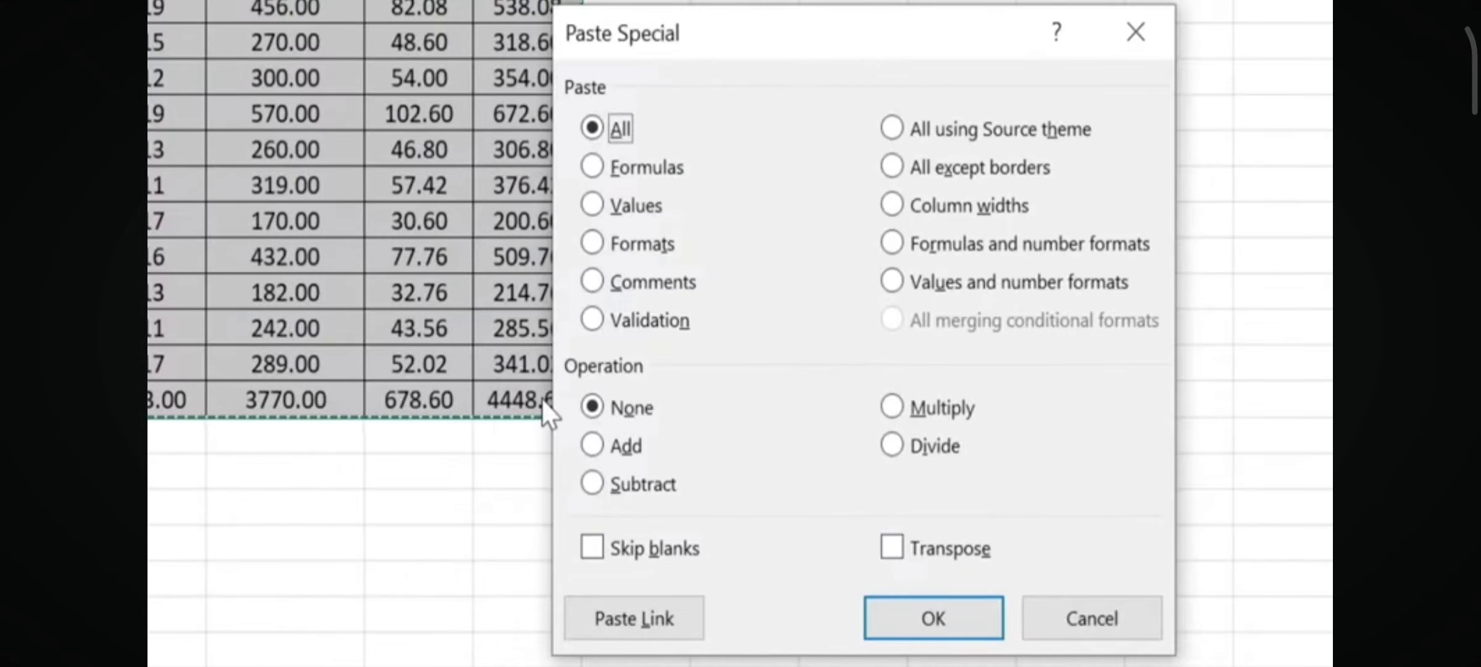
key(Down)
key(Down)
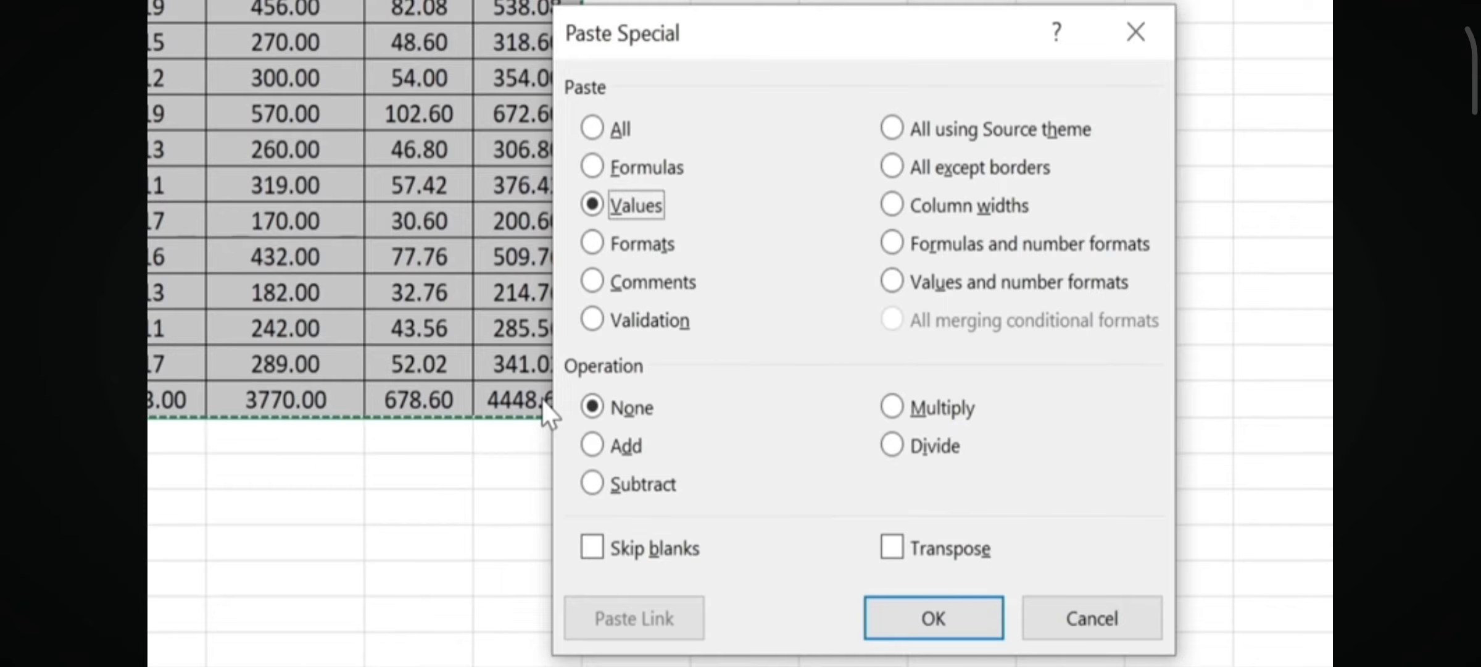
key(Return)
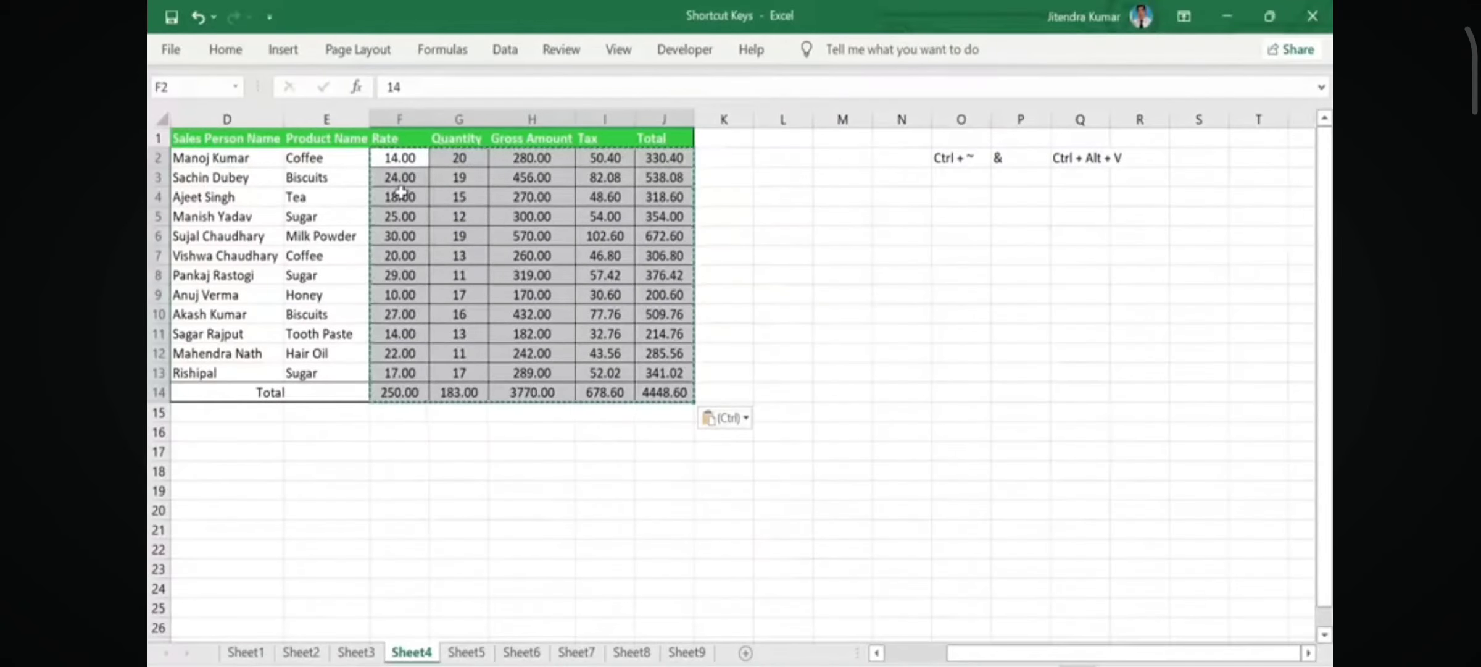
Check several cells in F2:J14 for remaining formulas, including with the sheet's formula display switched on and off
click(402, 192)
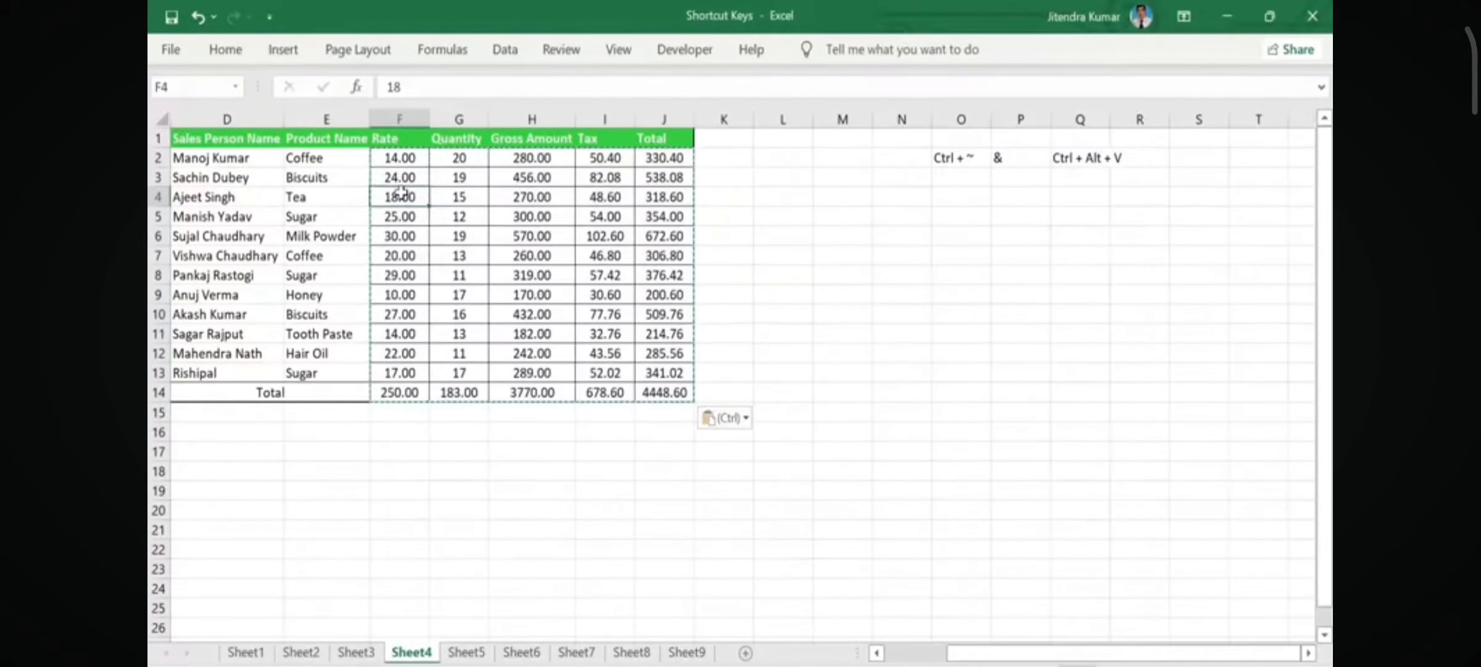
key(Right)
key(Right)
key(Right)
key(Down)
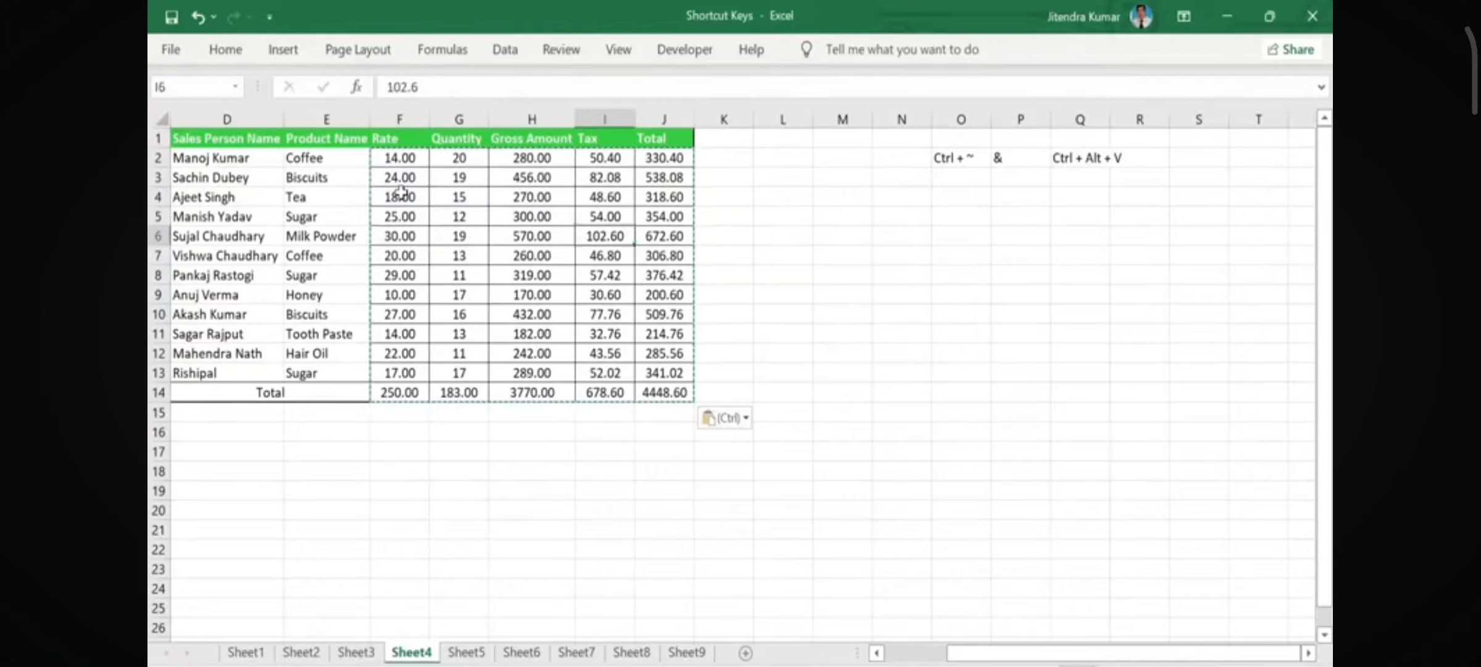
key(Right)
key(Down)
key(Down)
key(Down)
key(Left)
key(Left)
key(Left)
key(Left)
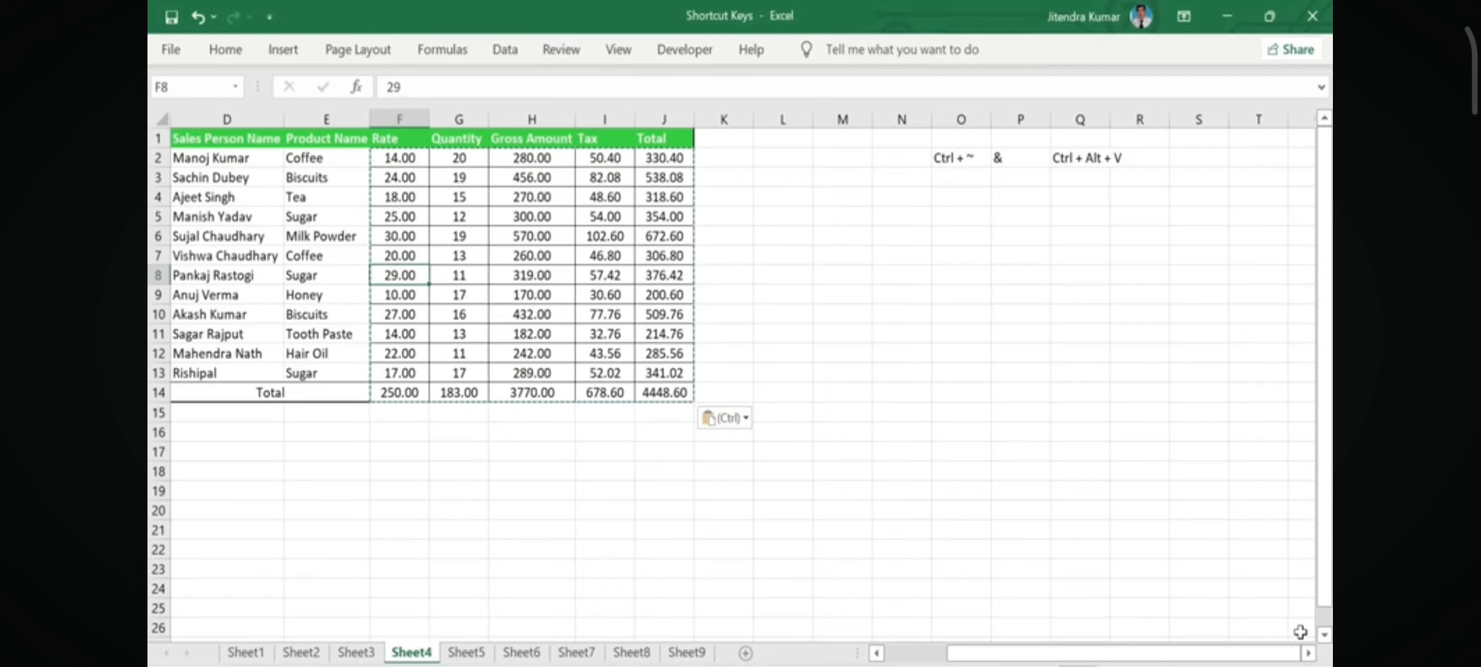
key(ctrl+grave)
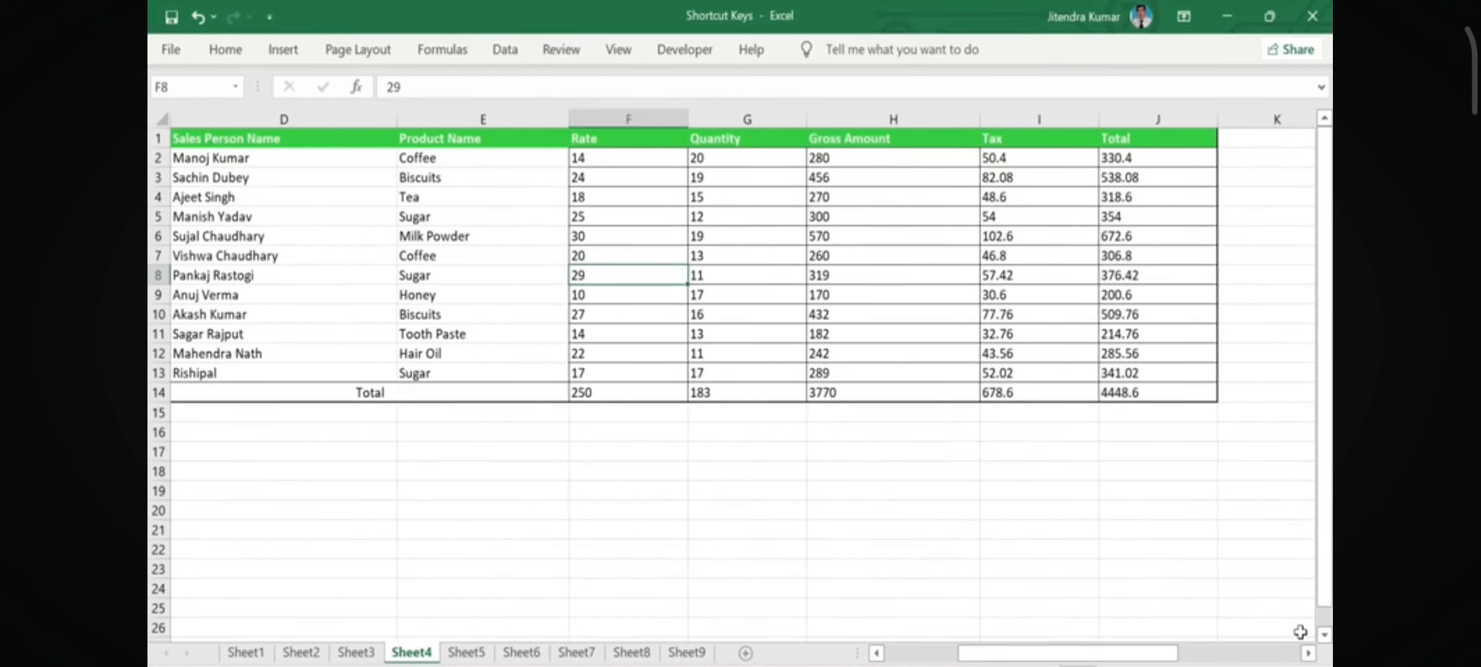
key(ctrl+grave)
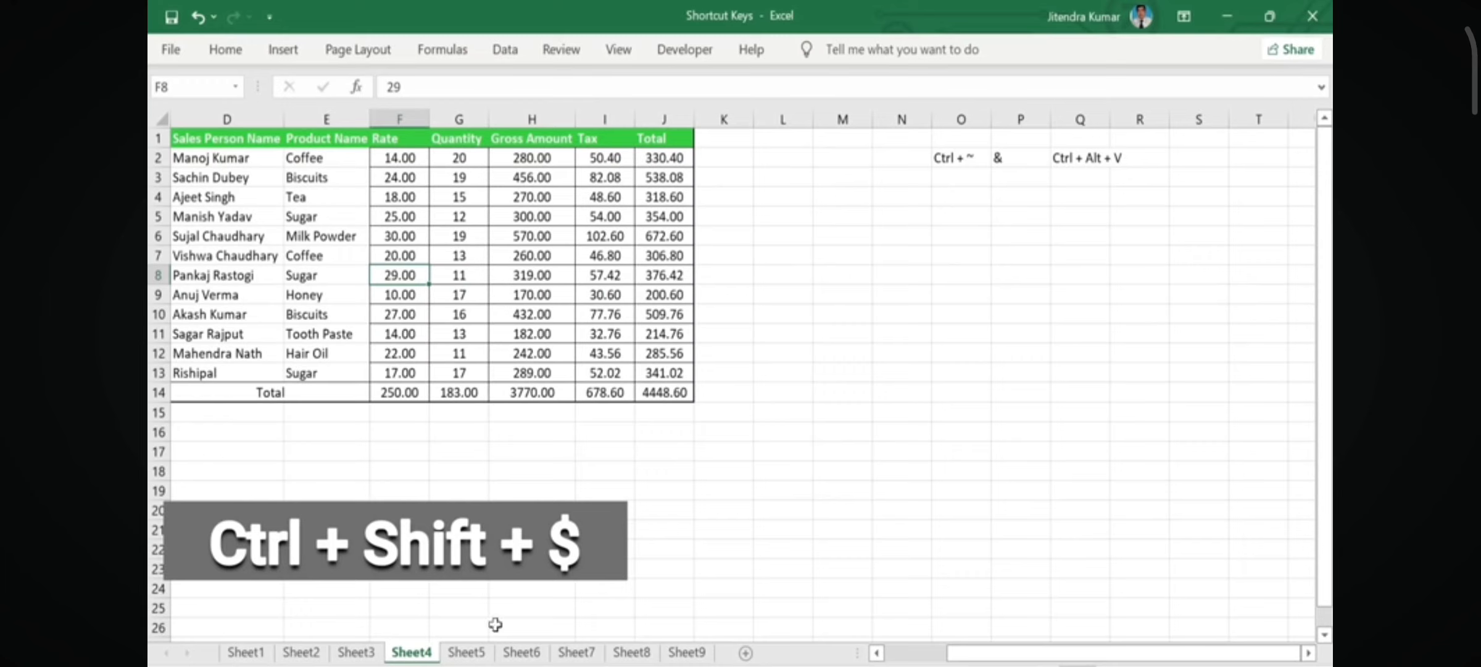
Open Sheet5 and apply the currency format to the Sale values in B2:B11
click(466, 653)
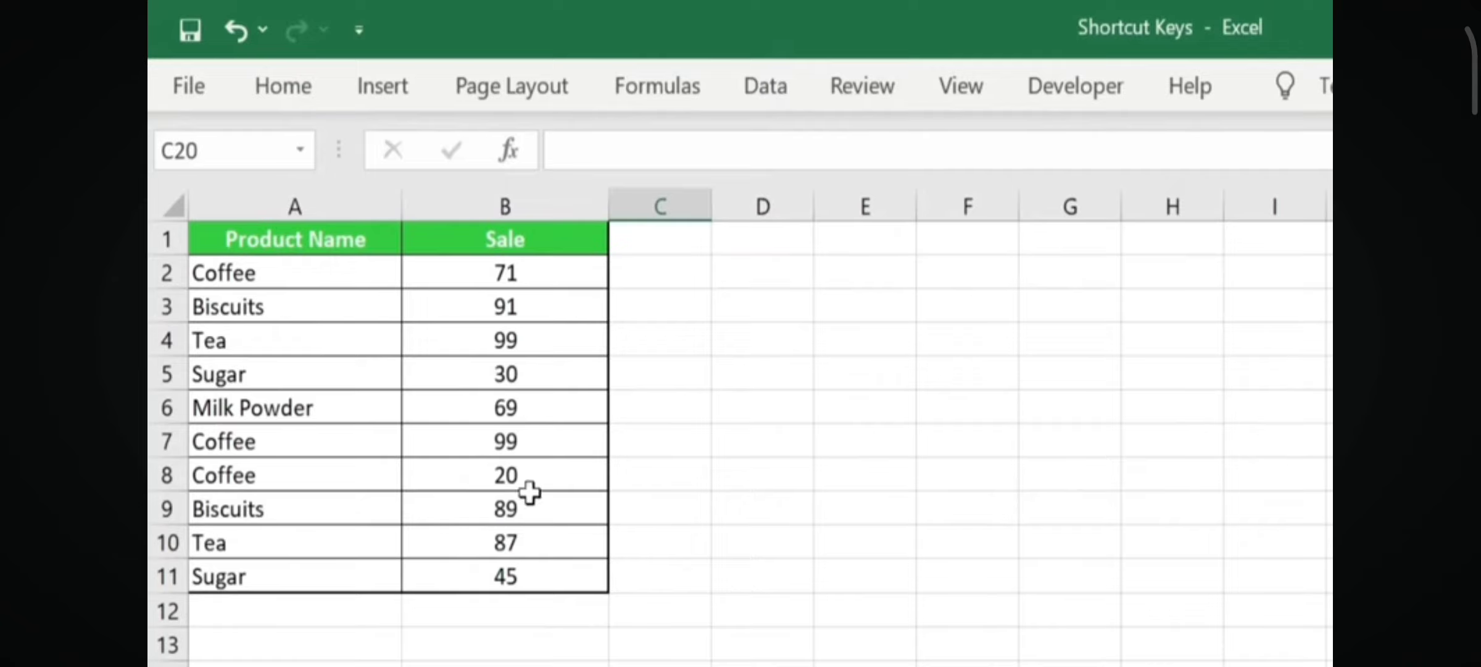
click(560, 279)
drag(561, 279, 566, 575)
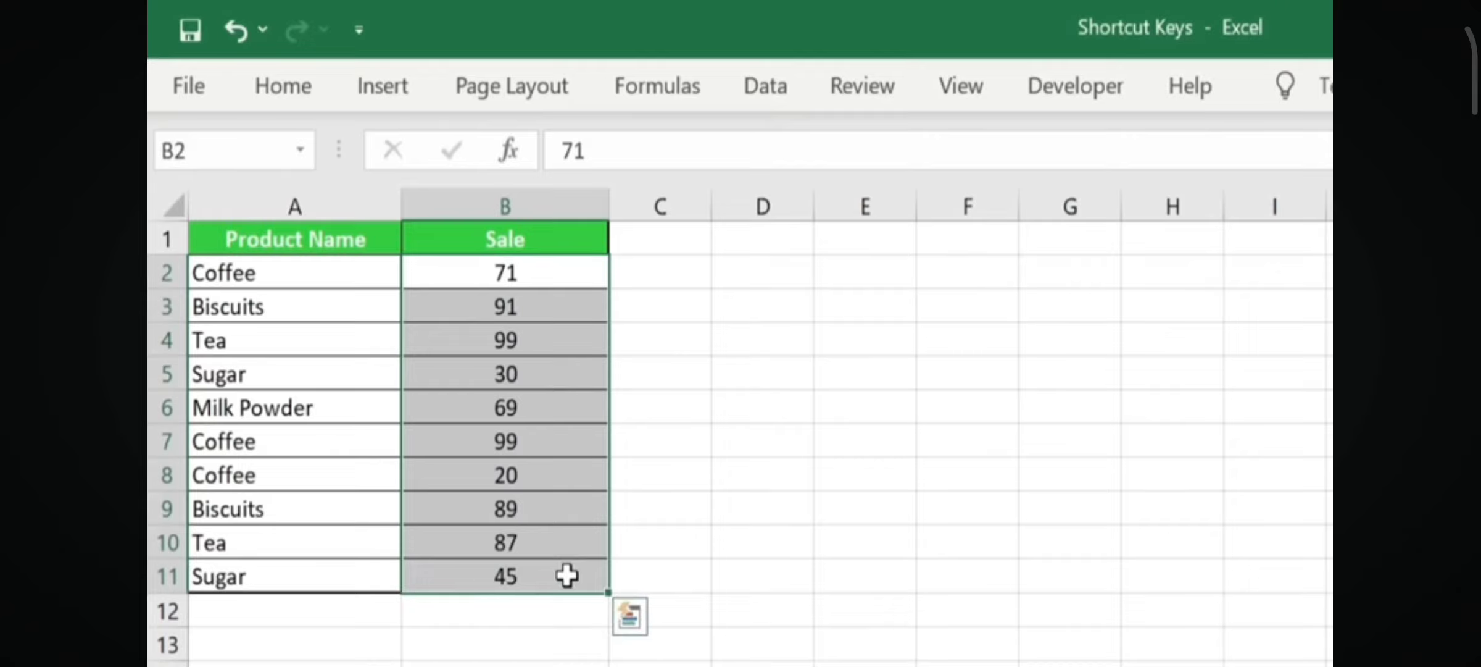
key(ctrl+shift+4)
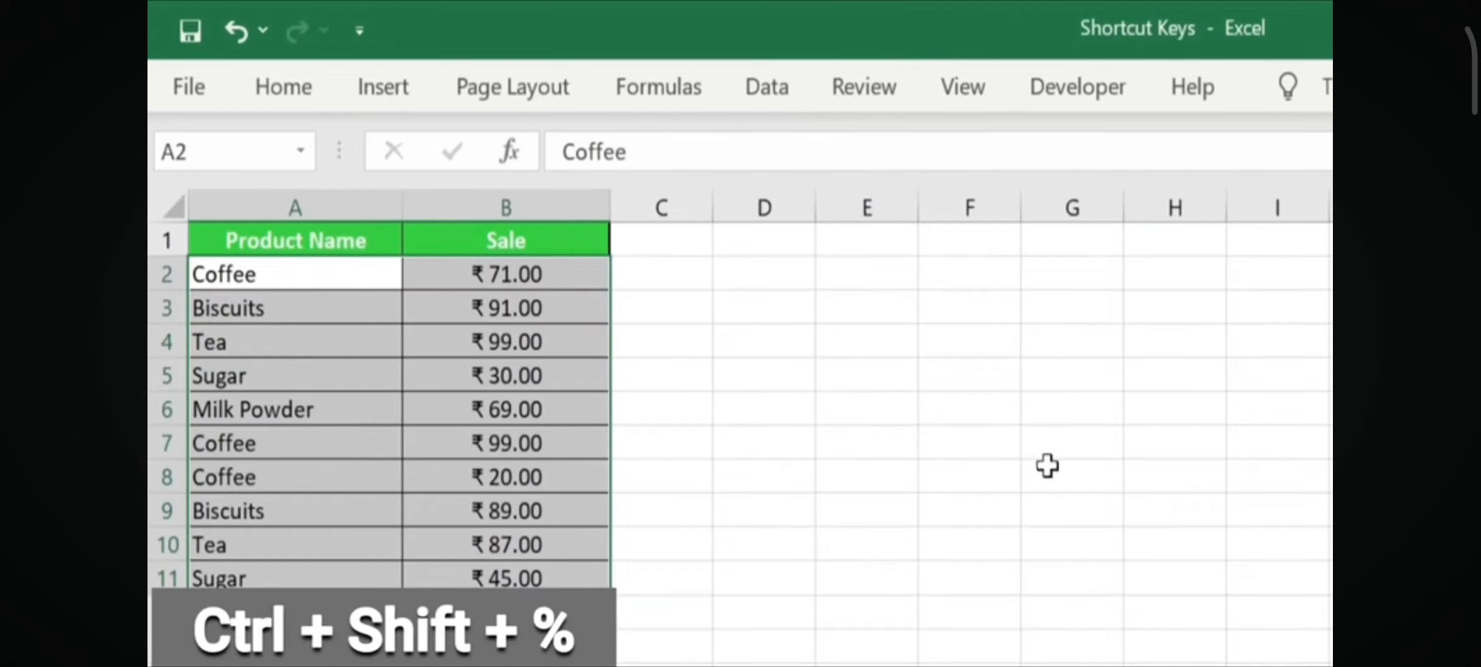
Apply the percentage format to the empty cells E2:E11
click(884, 287)
drag(884, 287, 894, 581)
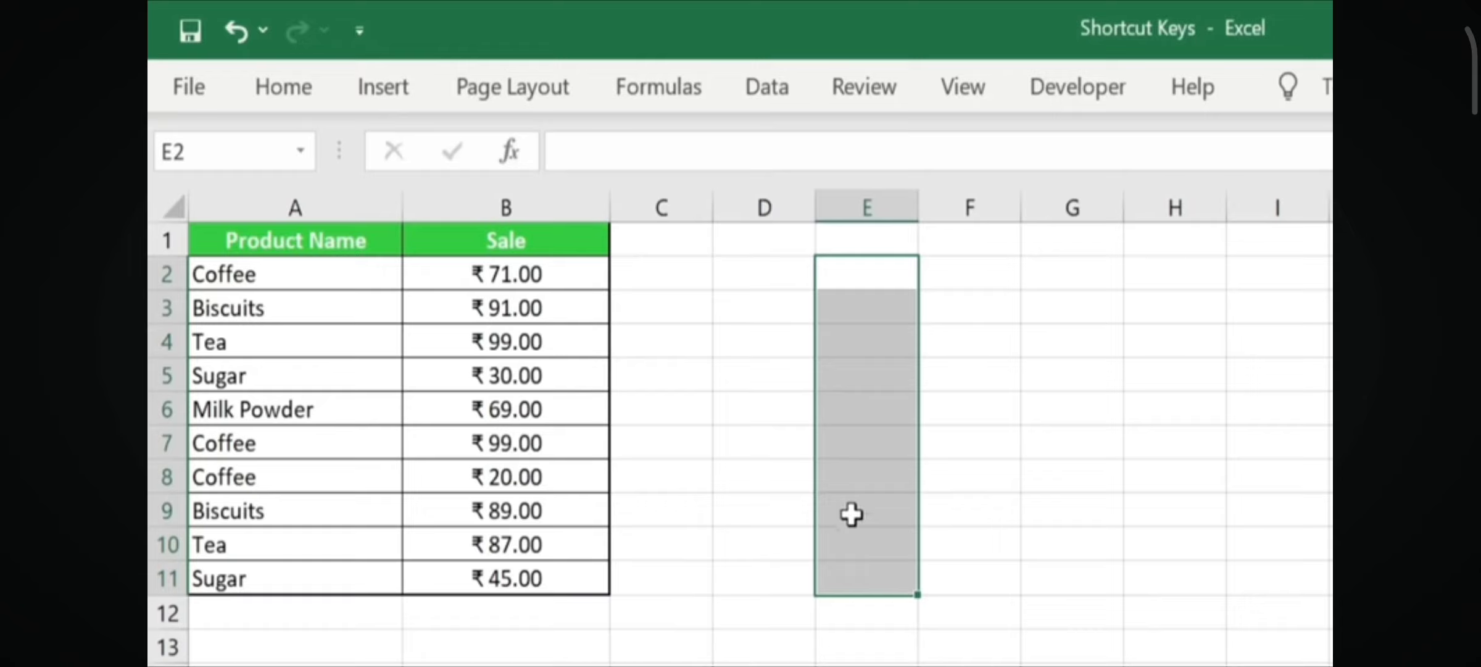
click(862, 339)
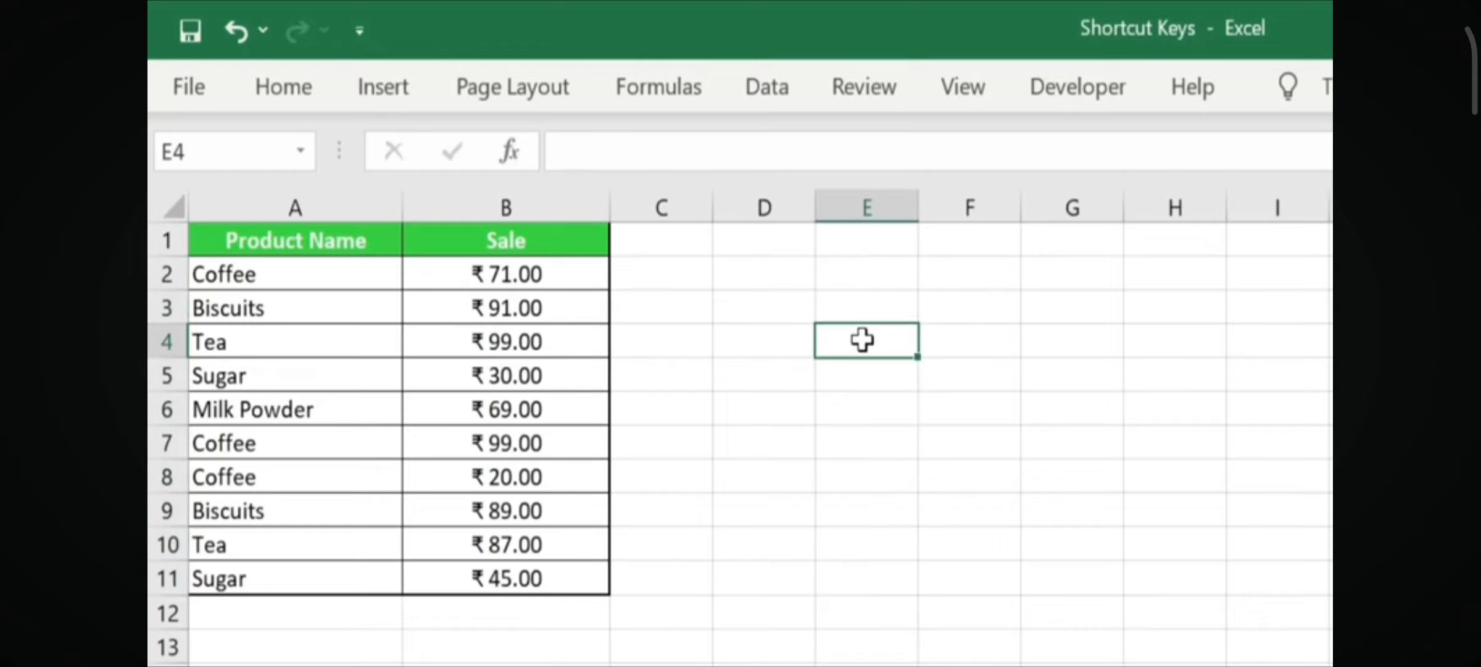
Enter 3% in E4, 4% in E5, and 4% in each of E7, E8 and E9
text(3)
key(Return)
text(4)
key(Return)
key(Return)
text(4)
key(Return)
text(4)
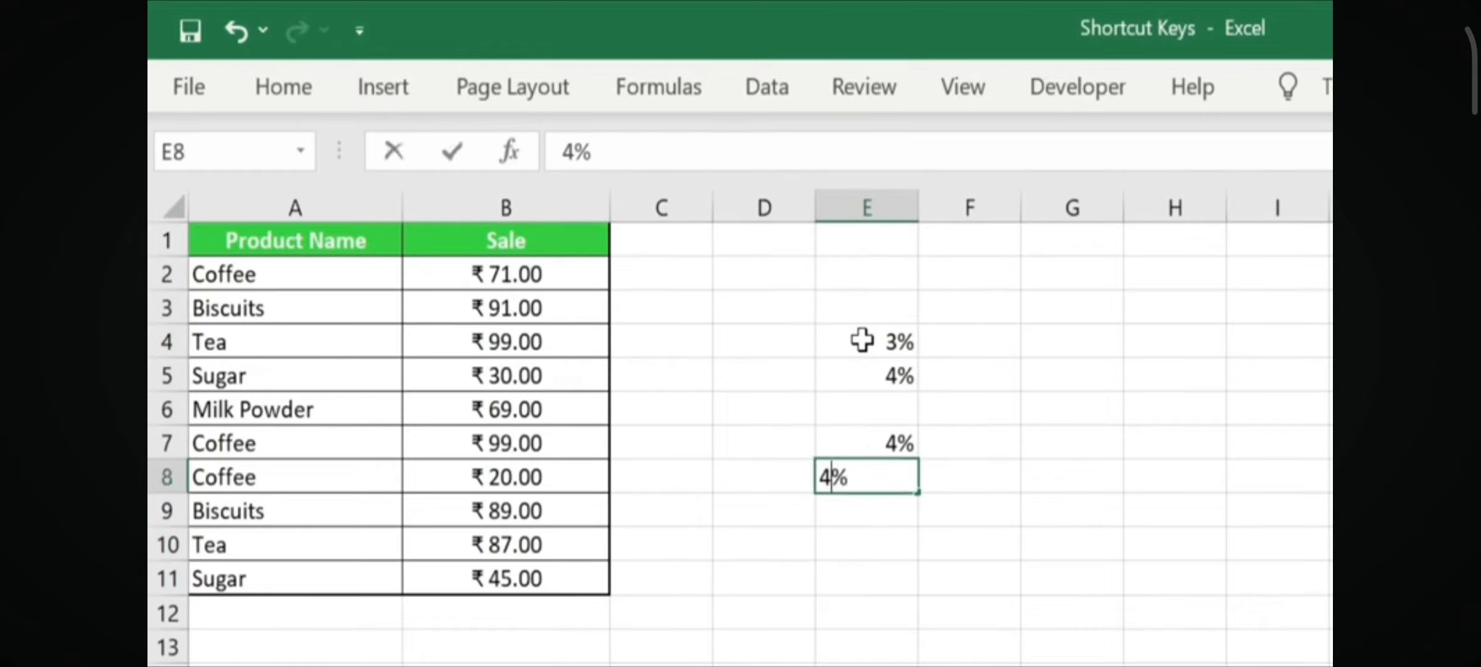
key(Return)
text(4)
key(Return)
Enter 5% in E6 and 5% in E10
key(Up)
key(Up)
key(Up)
key(Up)
text(5)
key(Return)
key(Down)
key(Down)
key(Down)
text(5)
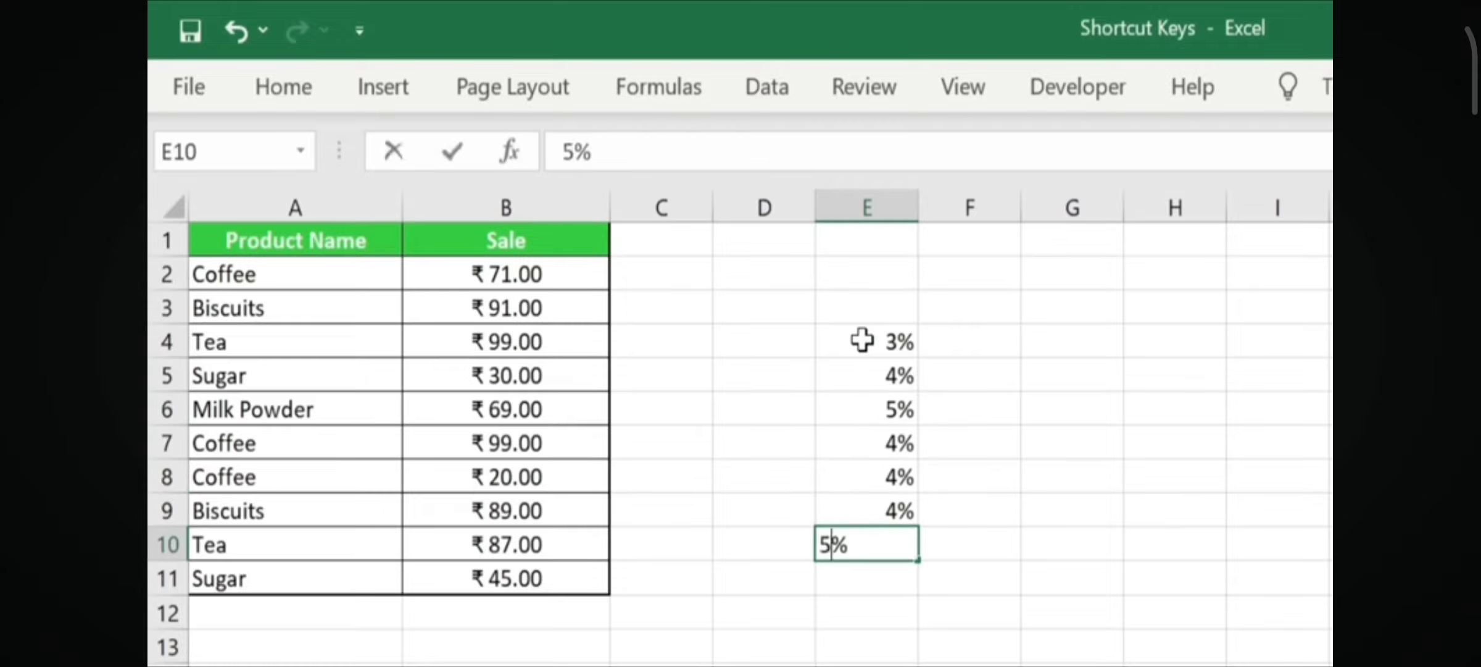
key(Return)
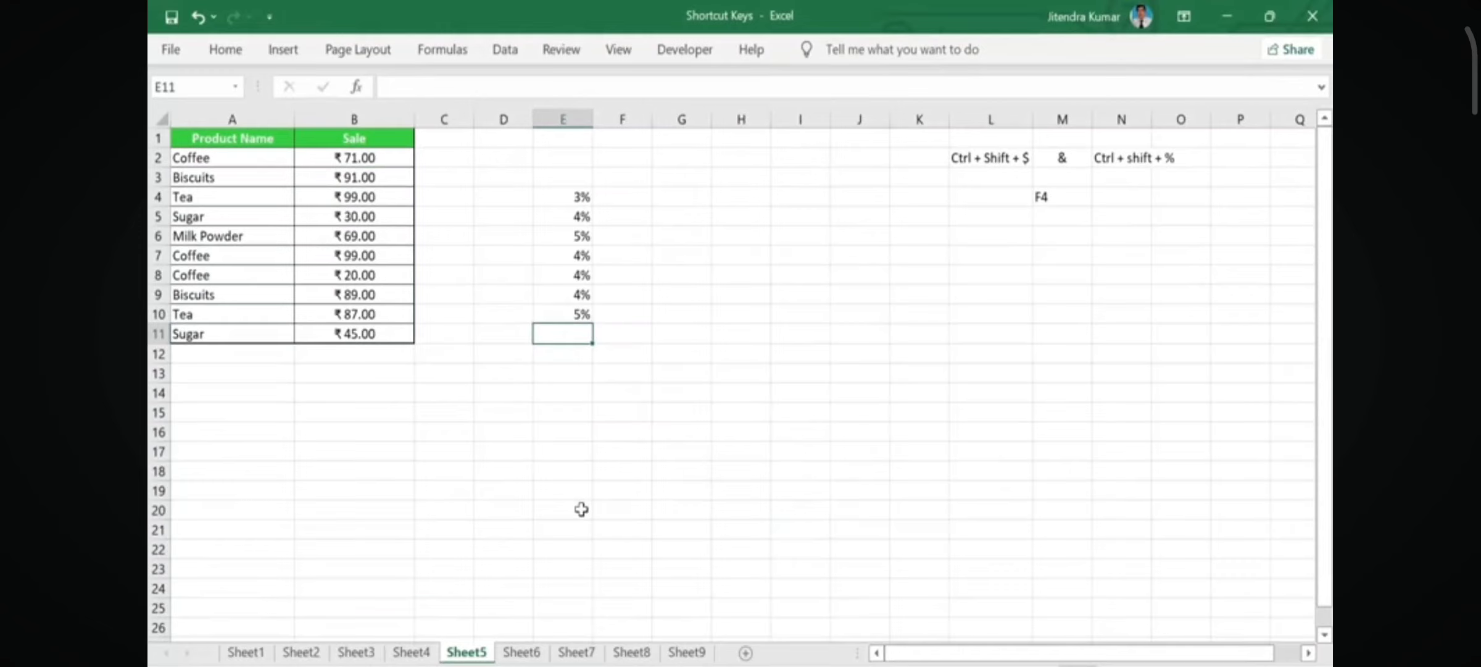
Insert a blank row above row 7 of the product sales table
key(F4)
click(152, 256)
right_click(152, 257)
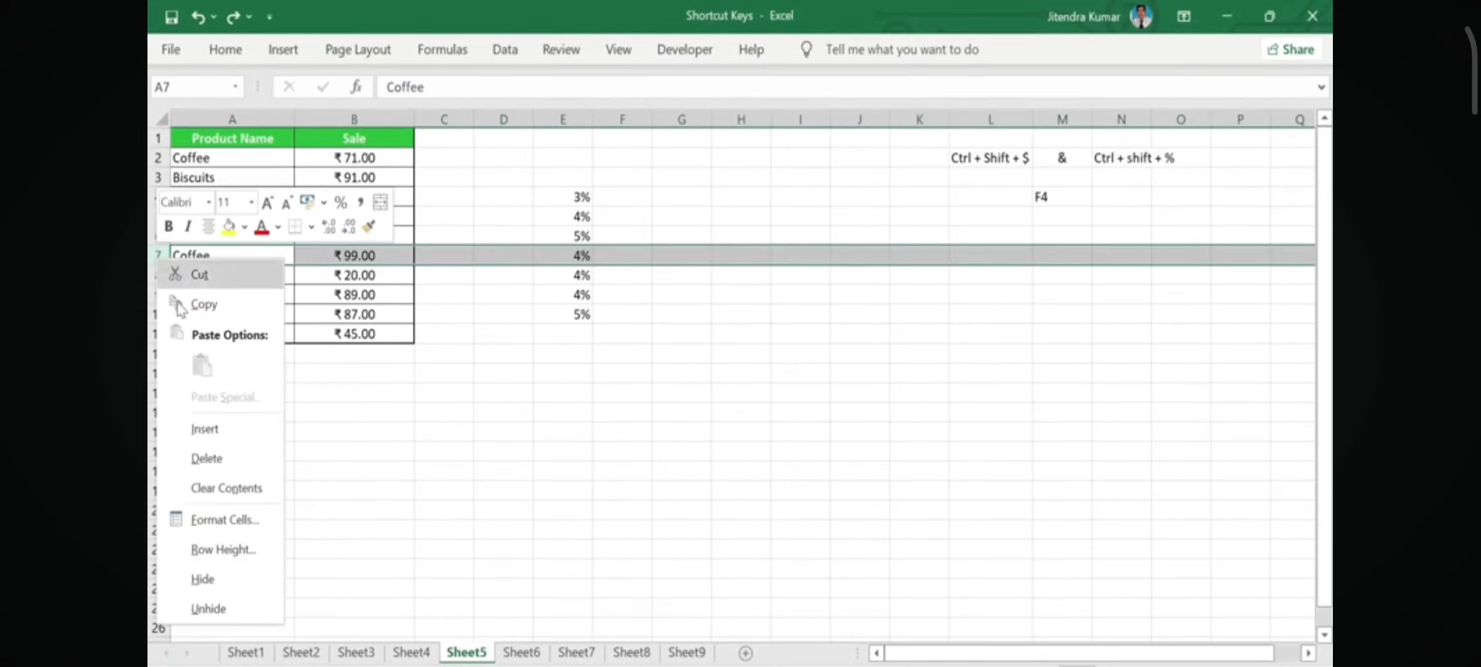
click(215, 427)
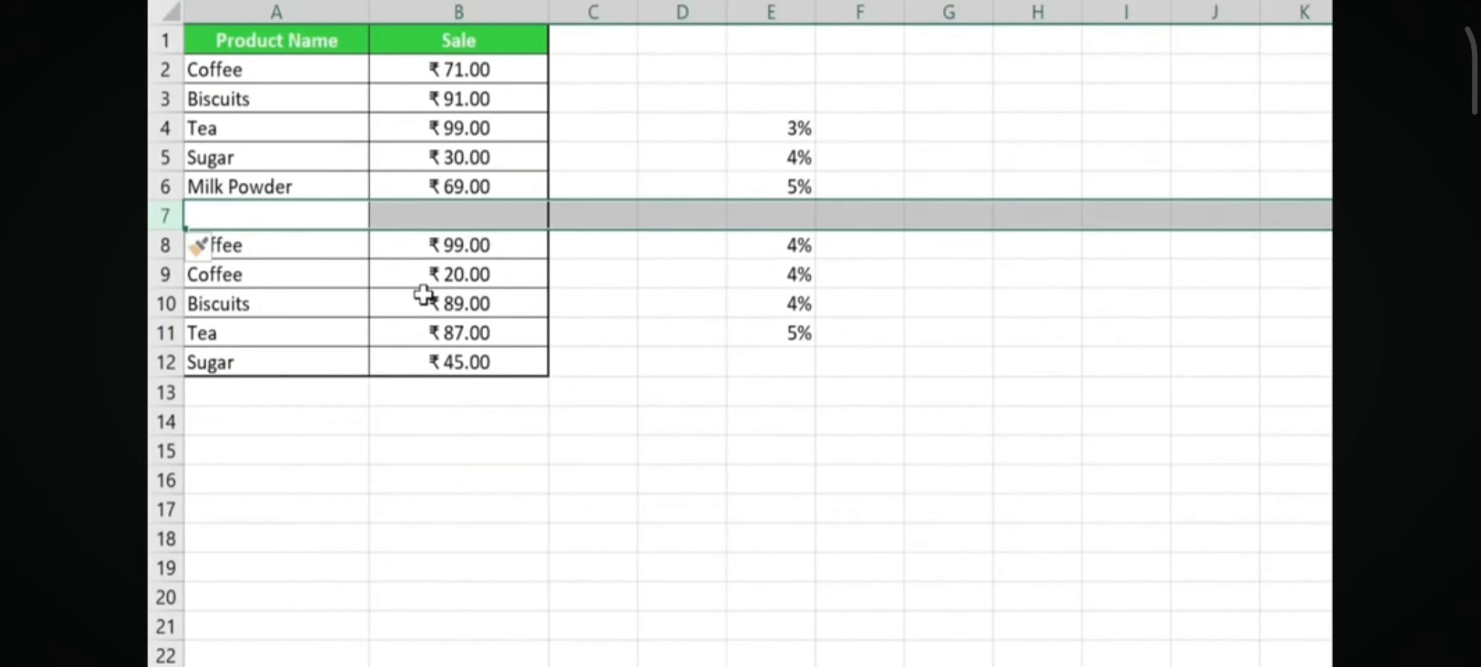
Repeat the row insertion at row 7 to add eight more blank rows, and select cell E16
key(ctrl+shift+plus)
key(ctrl+shift+plus)
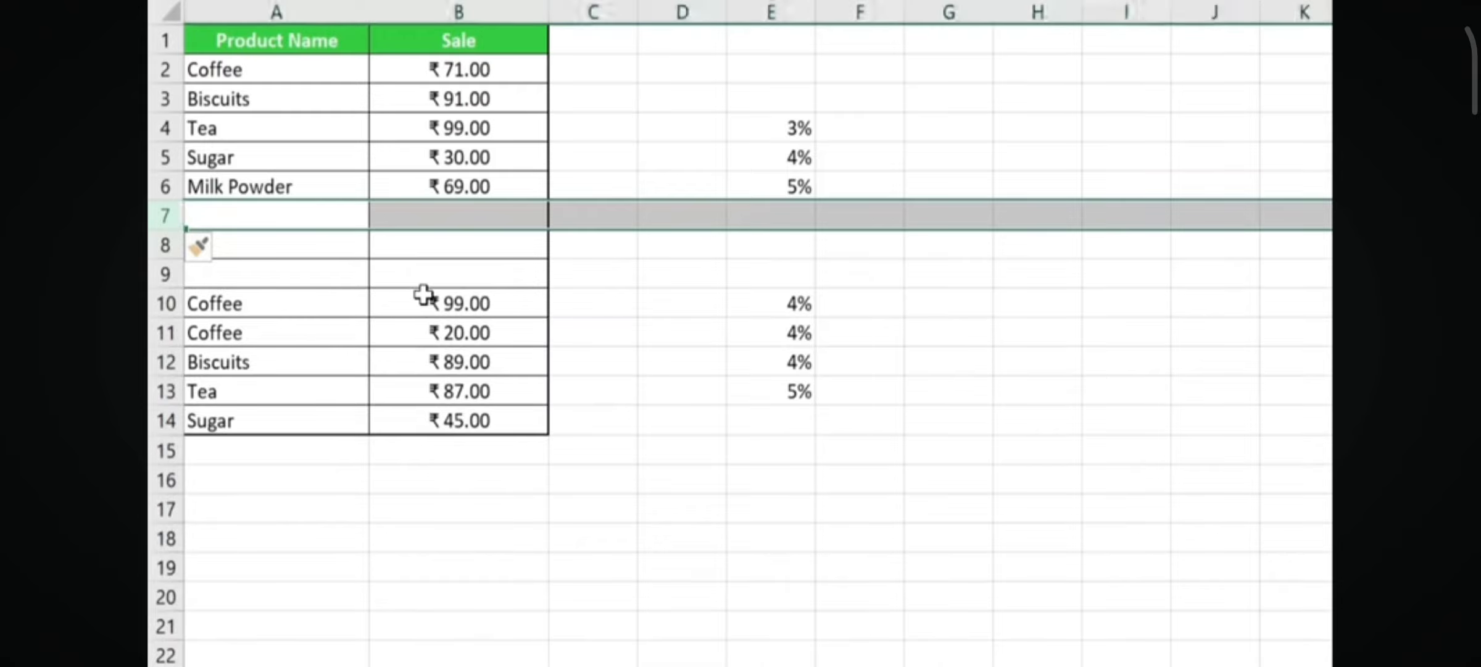
key(ctrl+shift+plus)
key(ctrl+shift+plus)
key(ctrl+shift+plus)
key(ctrl+shift+plus)
key(ctrl+shift+plus)
key(ctrl+shift+plus)
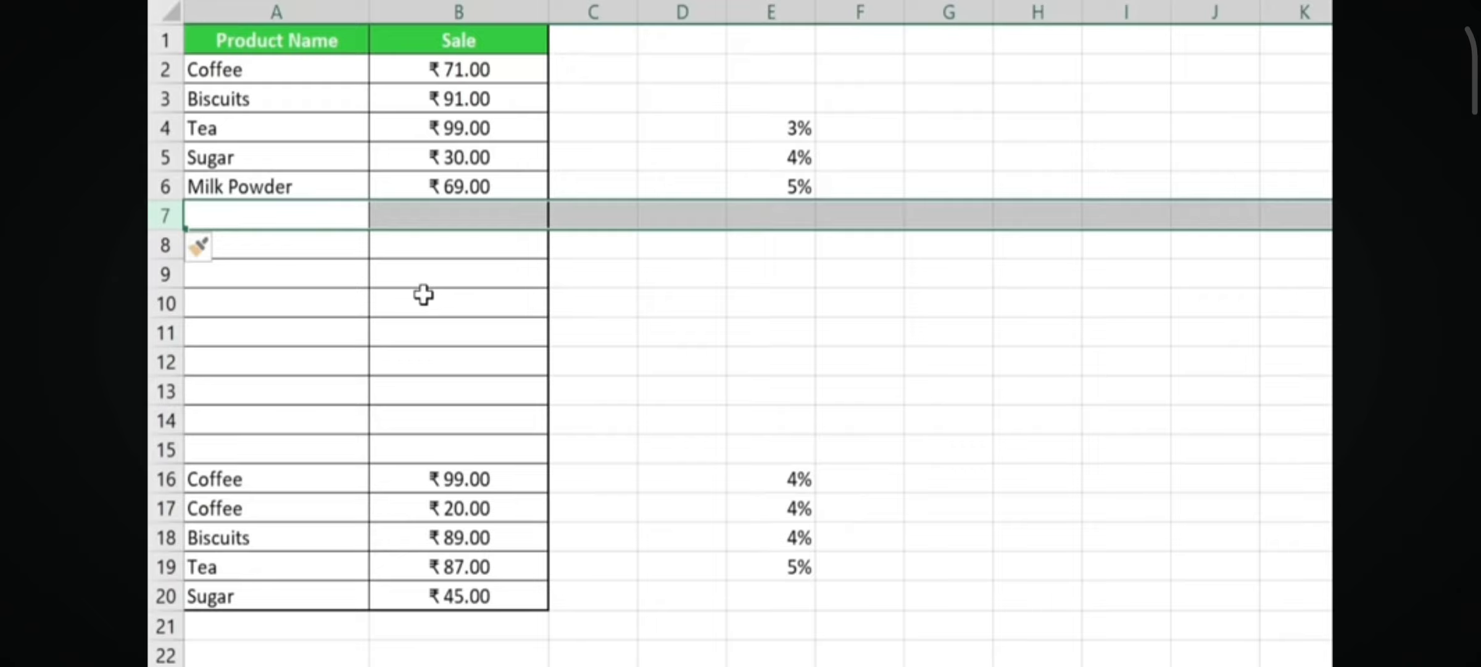
click(796, 478)
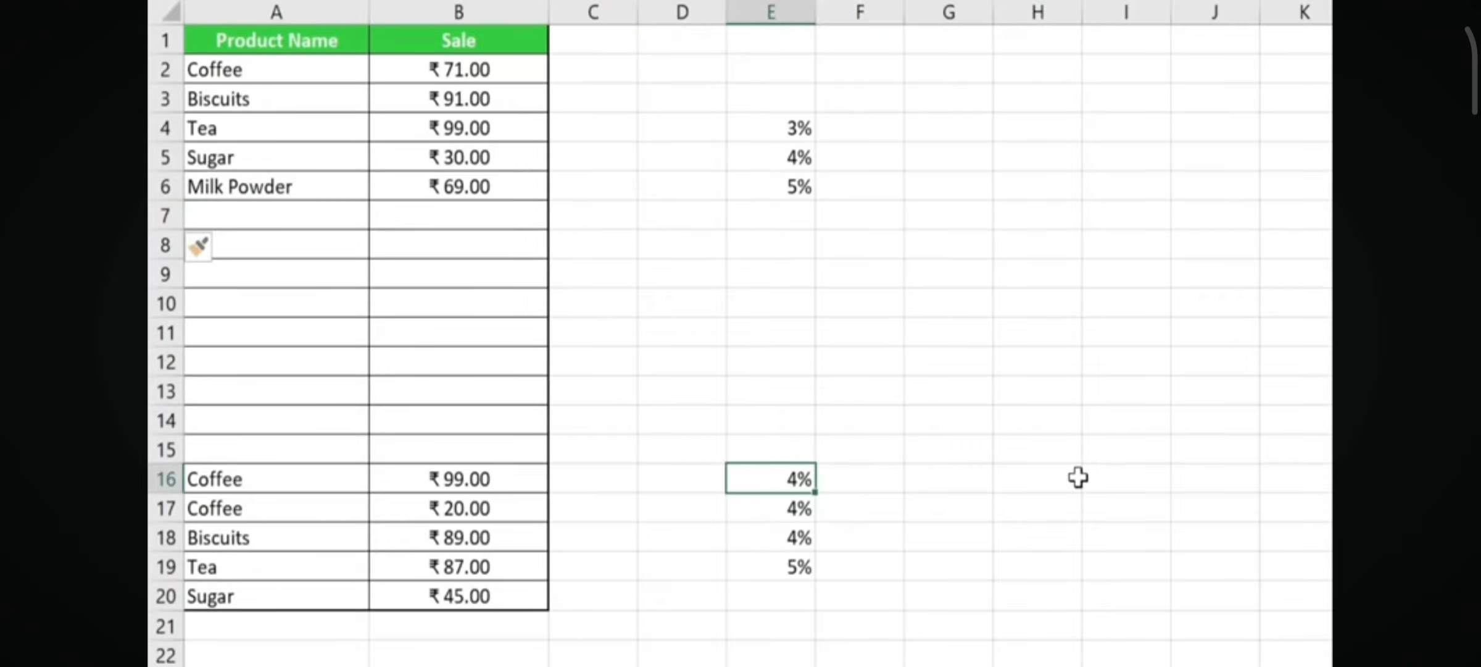
Make the percentages in cells E16 through E19 bold
key(ctrl+b)
click(793, 512)
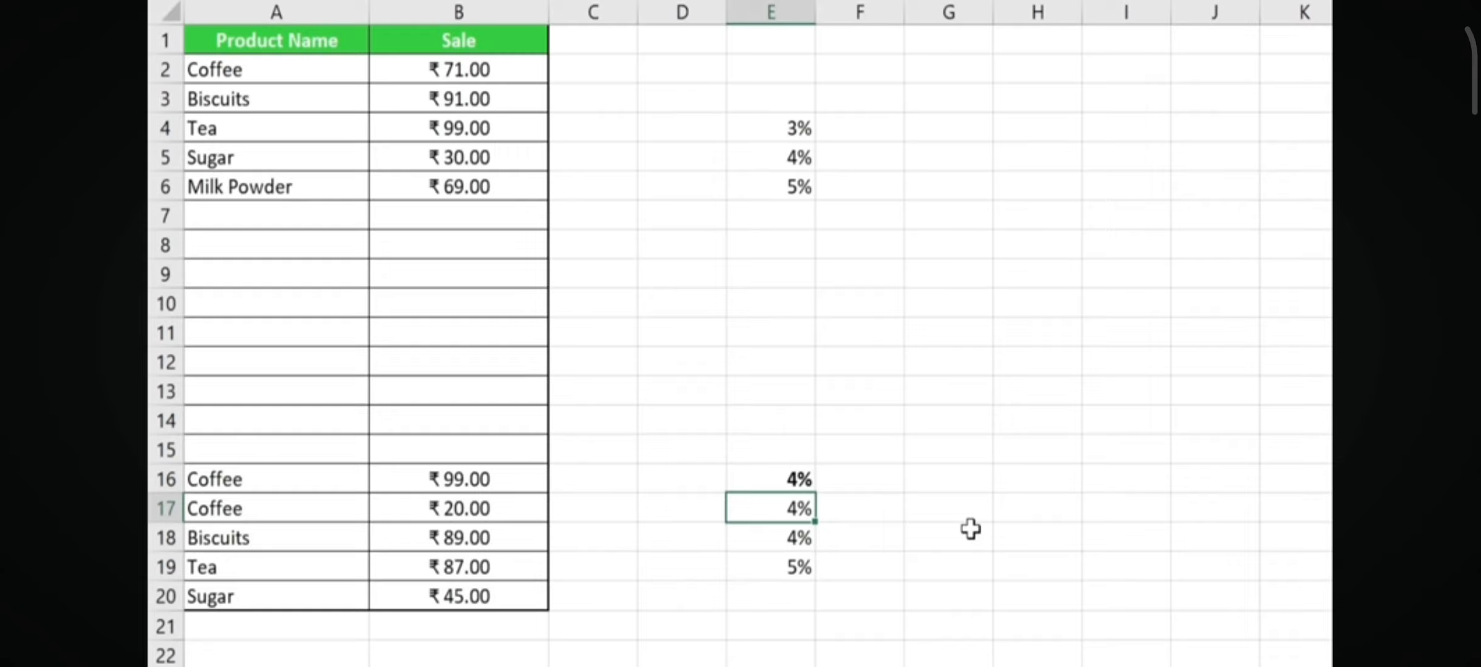
key(ctrl+b)
key(Down)
key(ctrl+b)
key(Down)
key(ctrl+b)
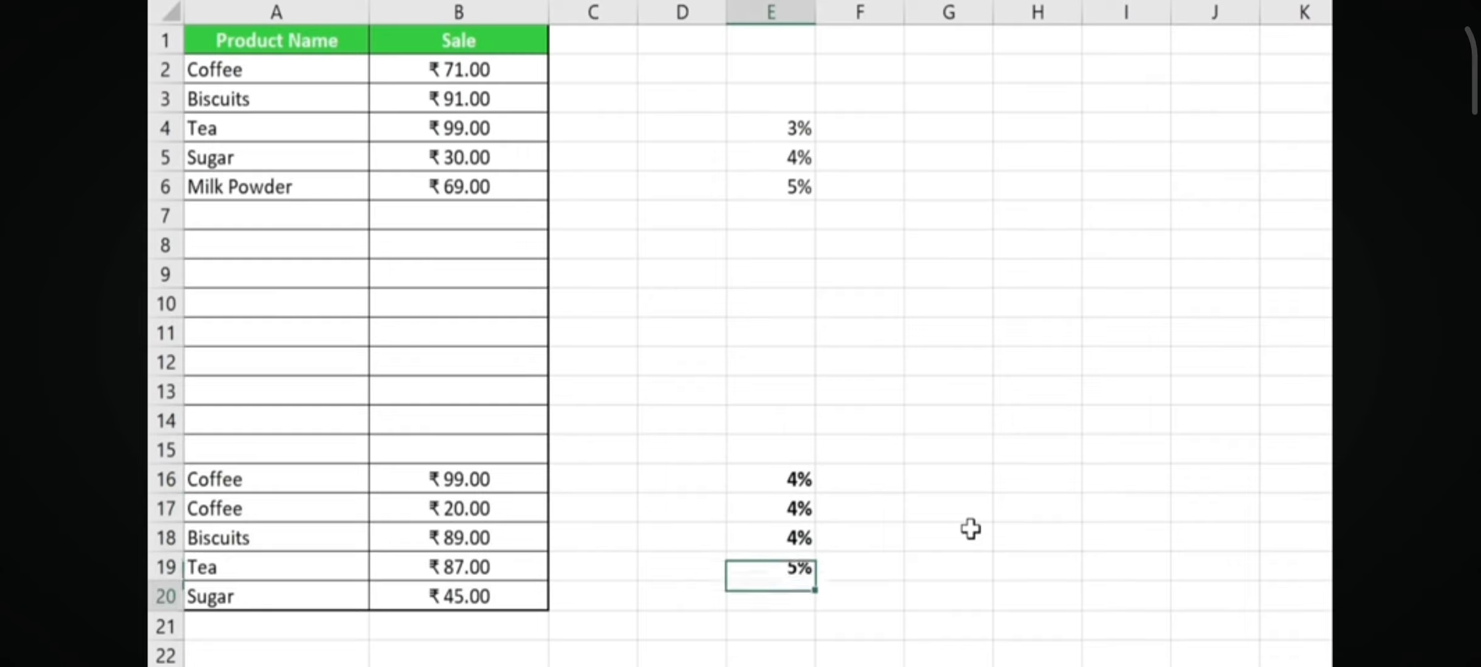
key(Down)
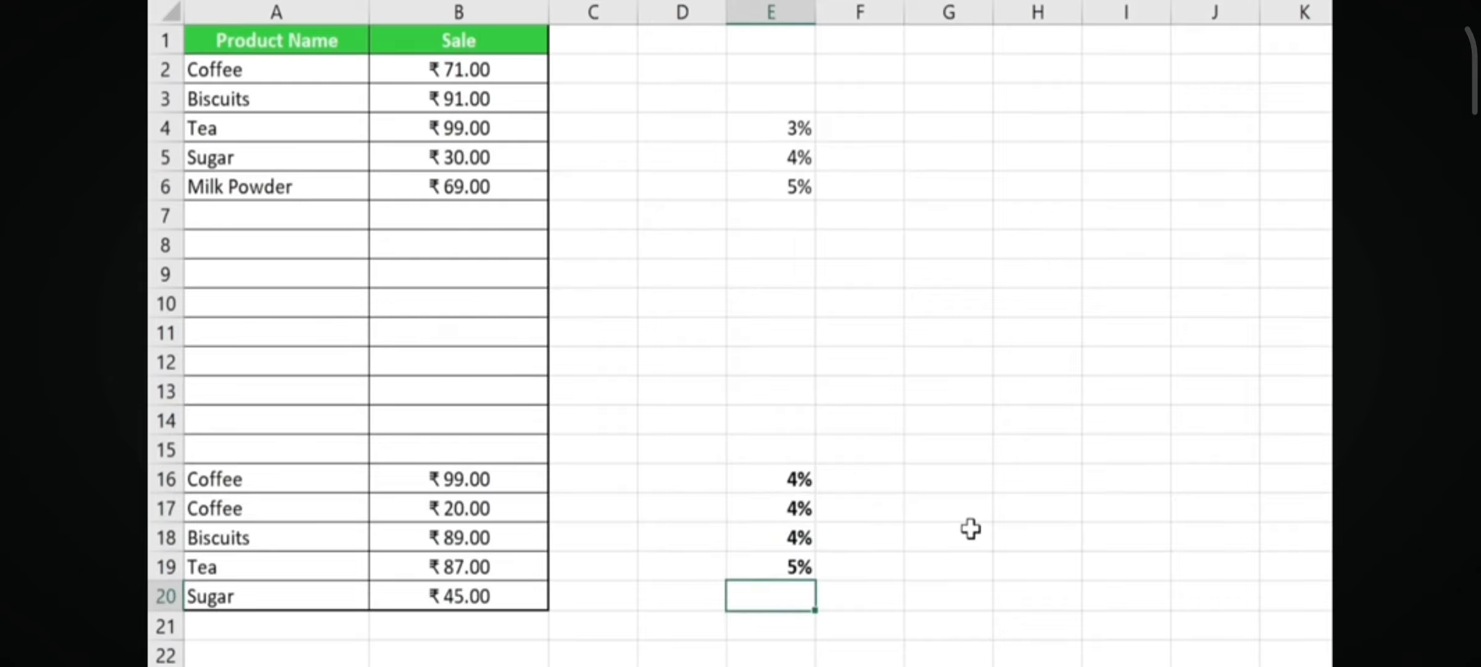
Fill the Milk Powder cell A6 with yellow and repeat the same fill on the Coffee cell A16
click(300, 192)
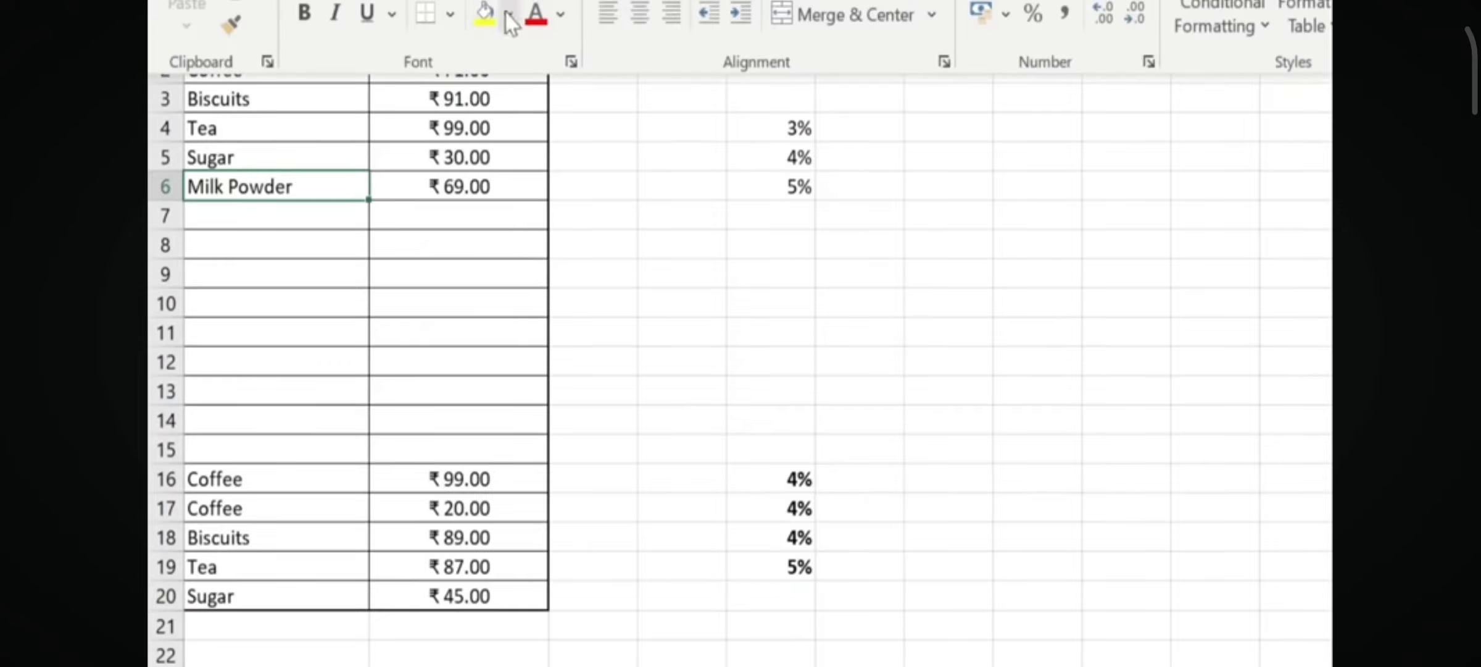
click(508, 15)
click(557, 297)
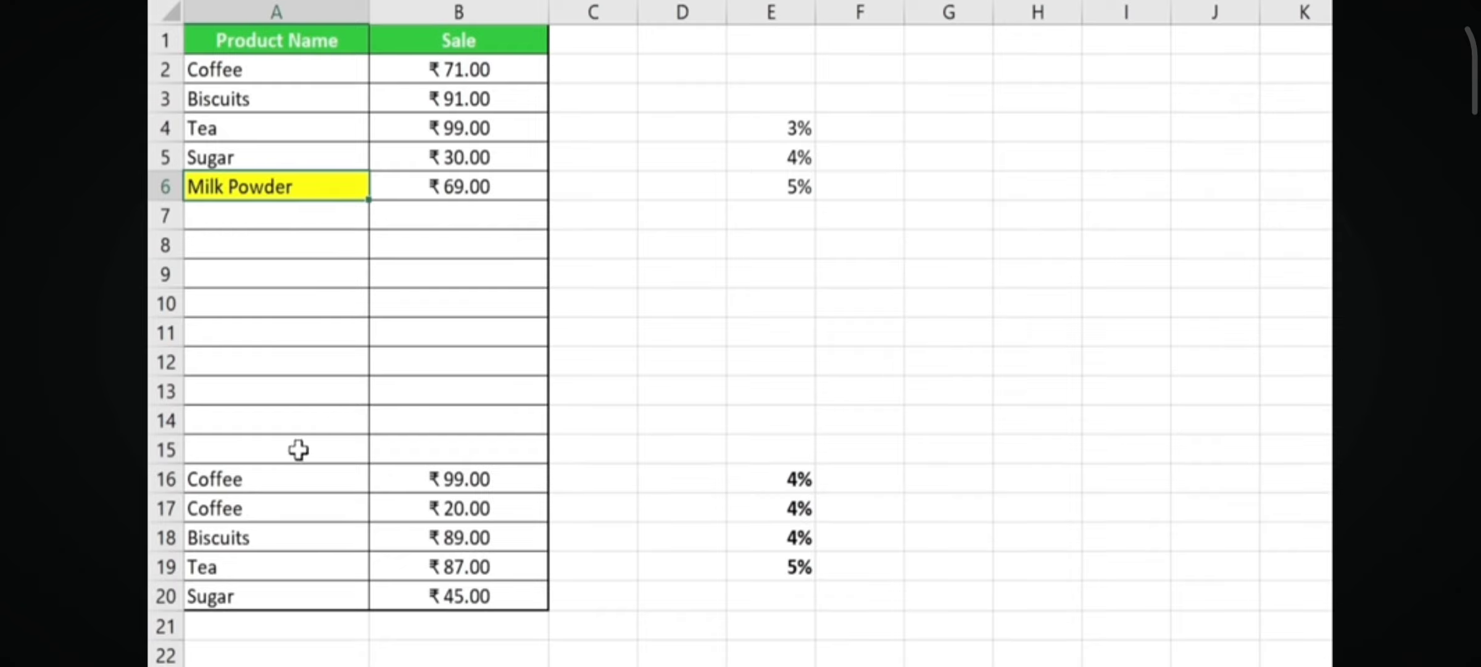
click(321, 479)
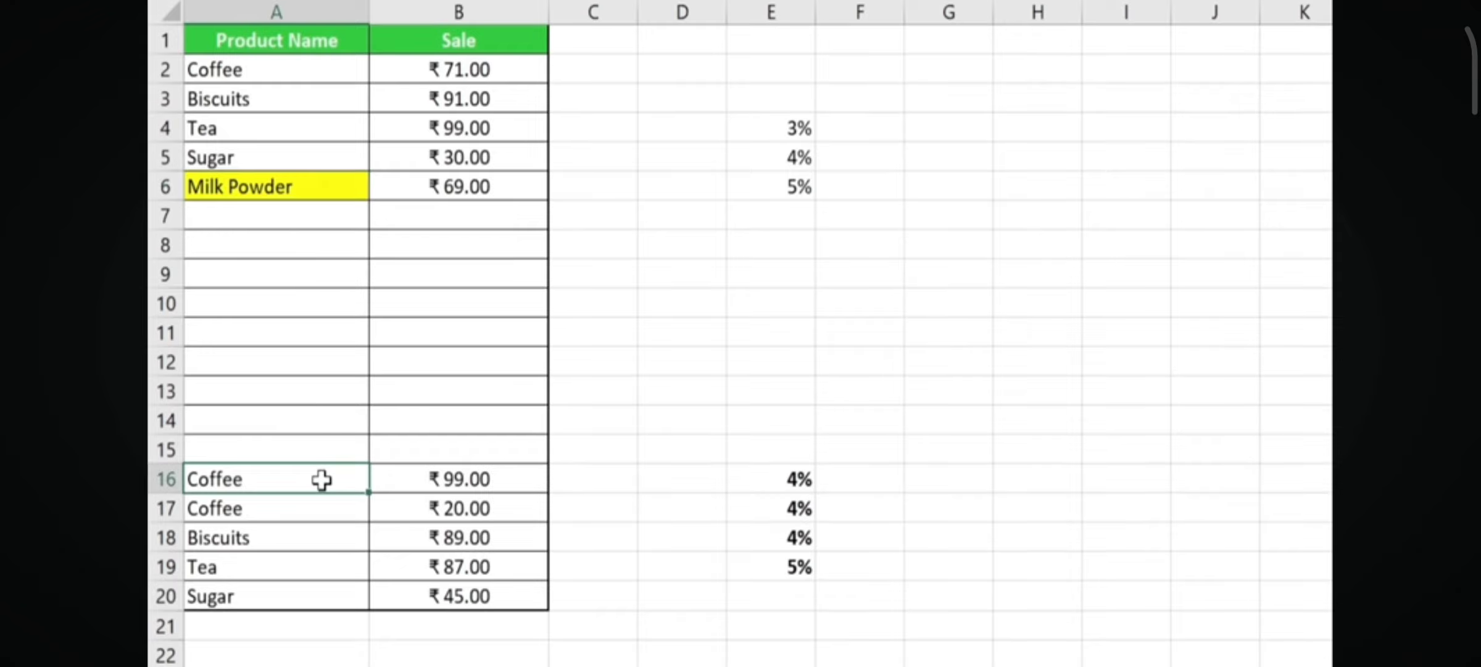
key(F4)
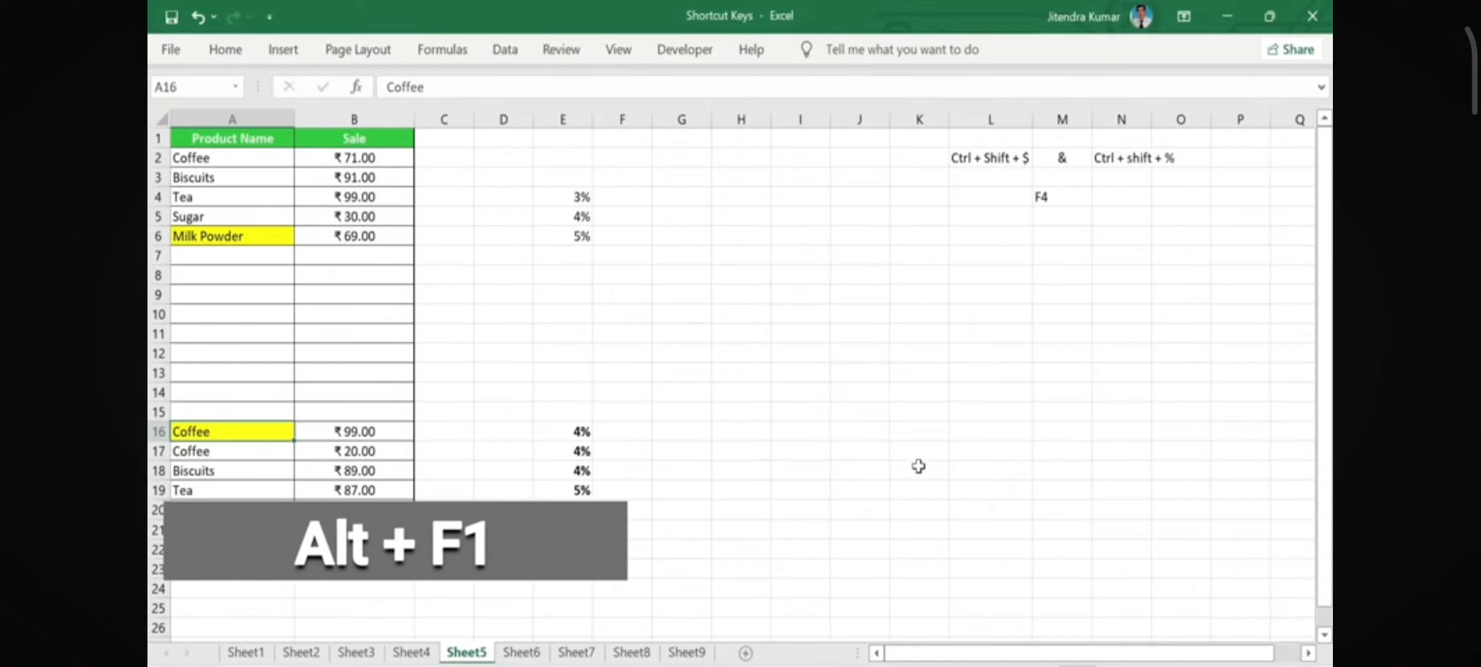
On Sheet6, insert a default column chart from the product sales table A1:B7
click(522, 653)
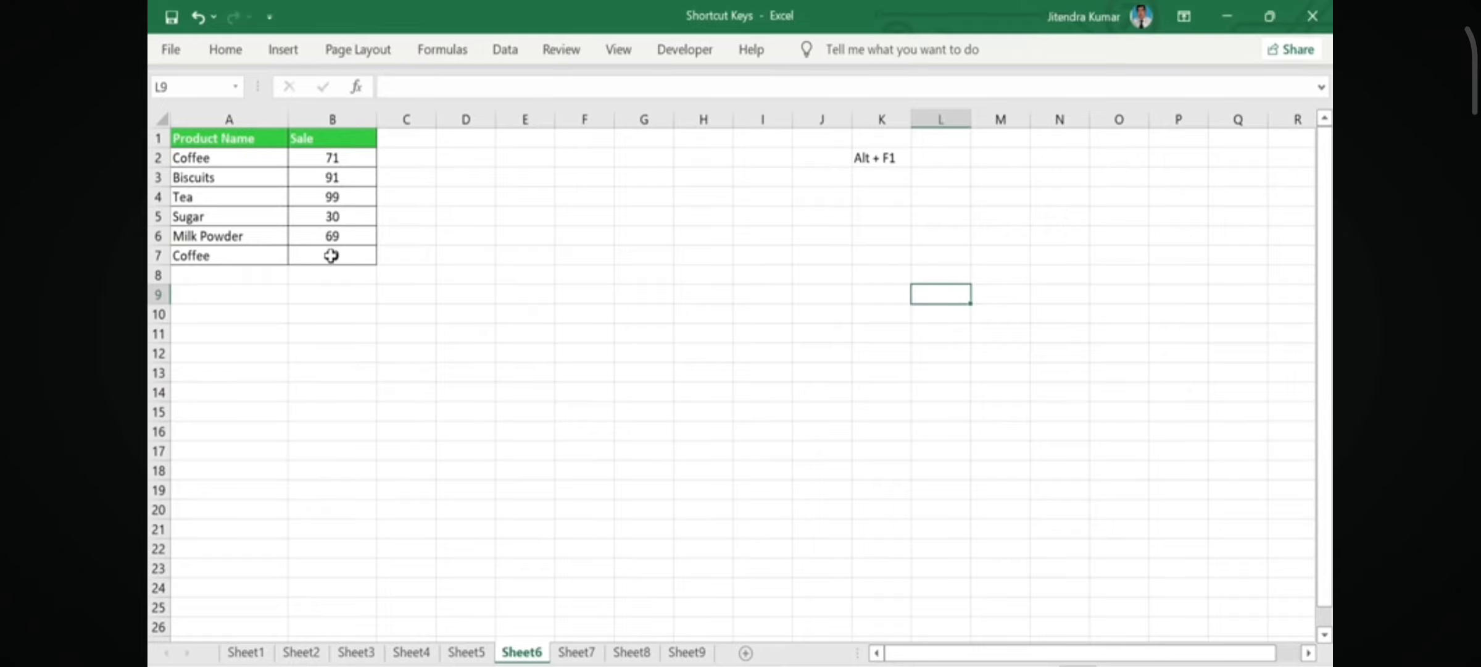
drag(216, 140, 307, 252)
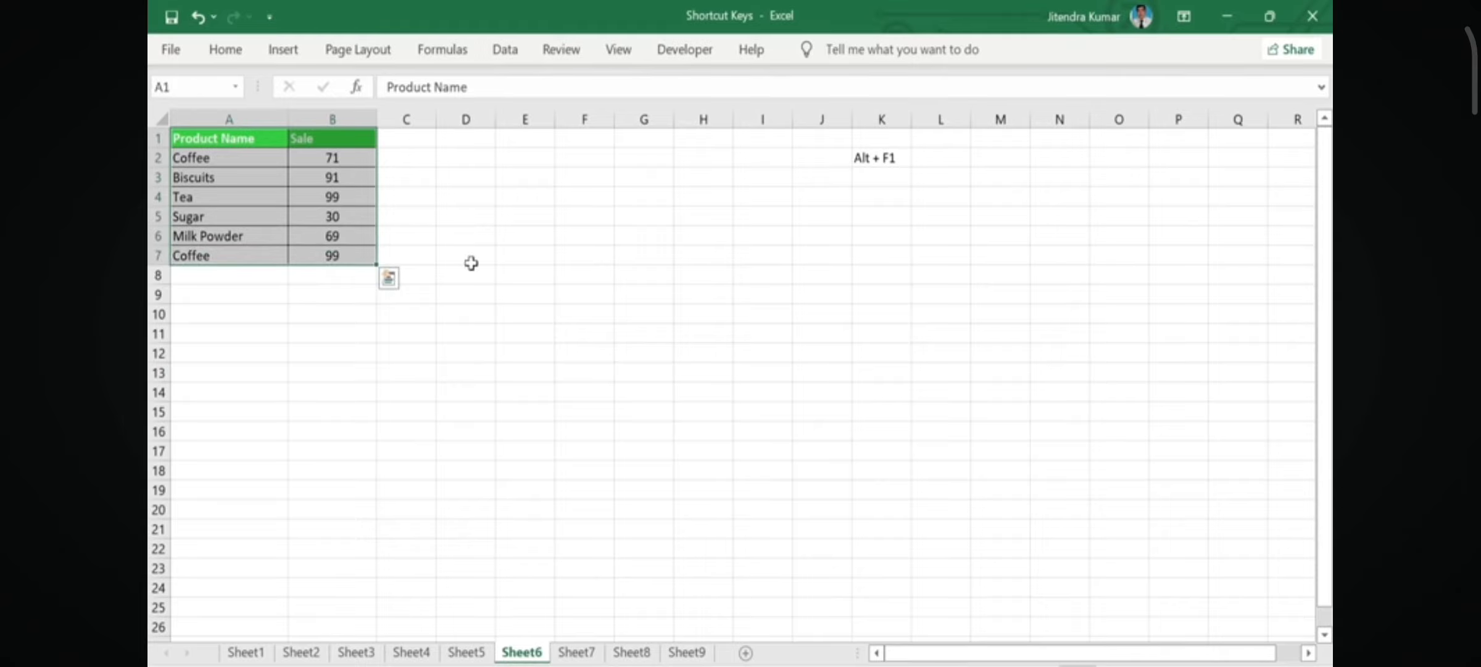
key(alt+F1)
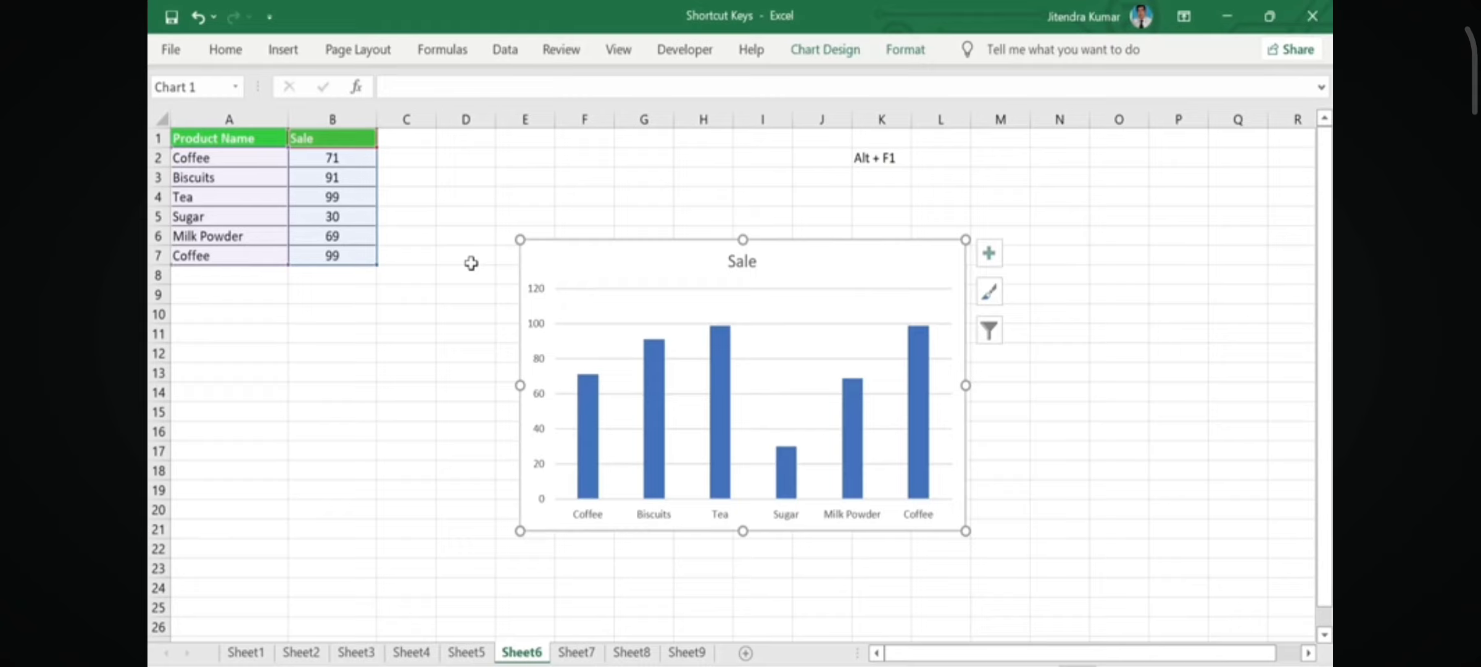
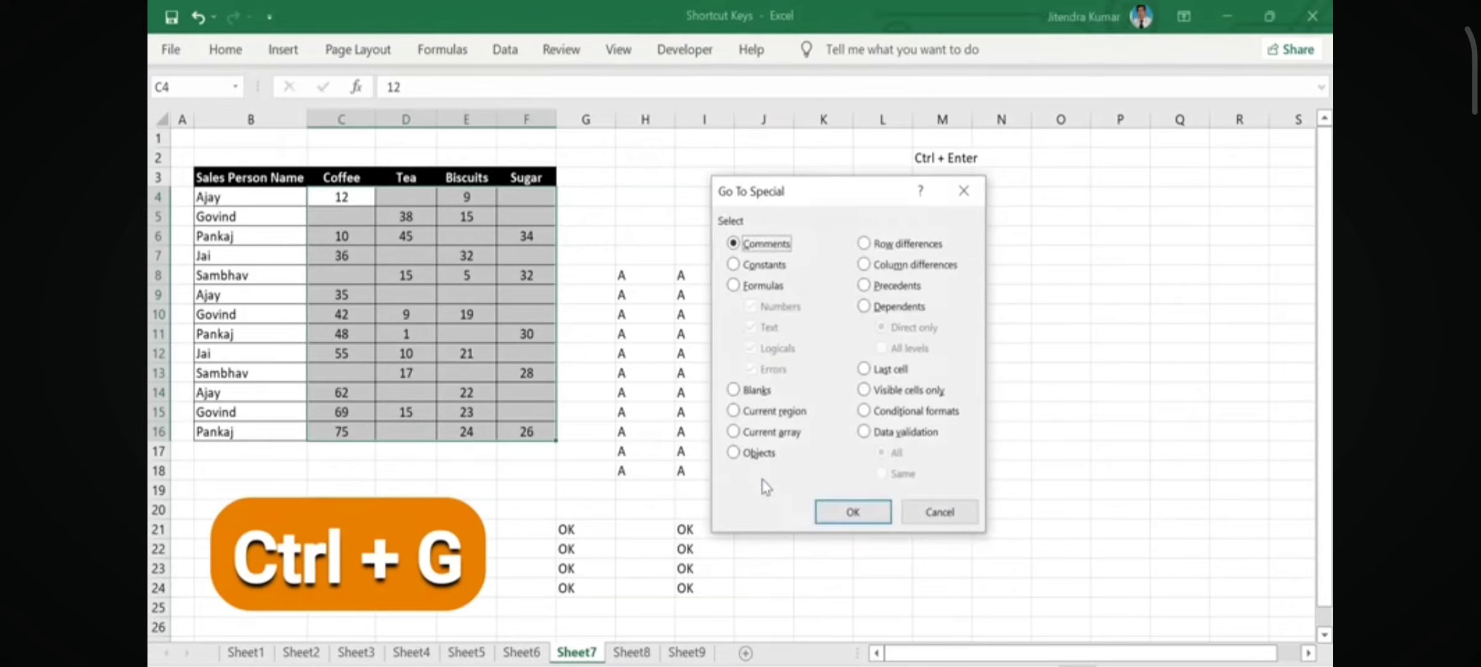
Select only the blank cells within C4:F16 using Go To Special and fill them all with NA
click(734, 390)
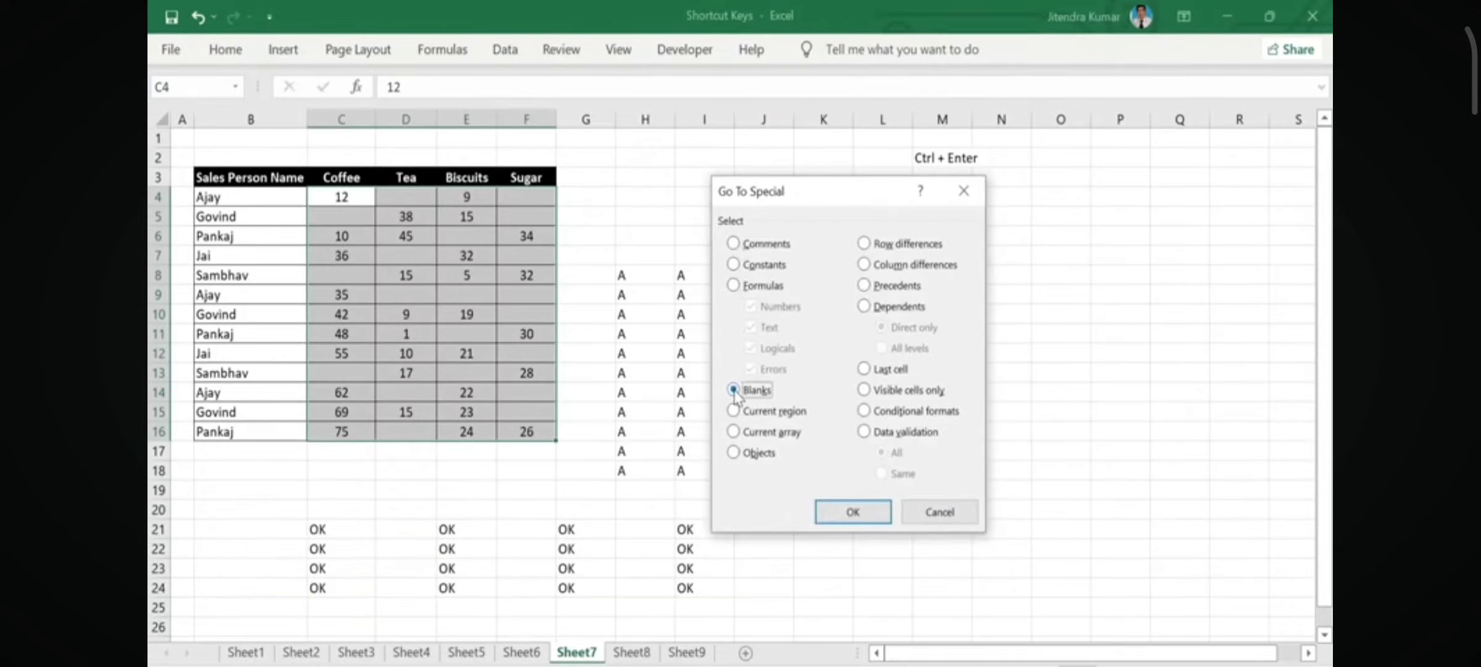
click(853, 511)
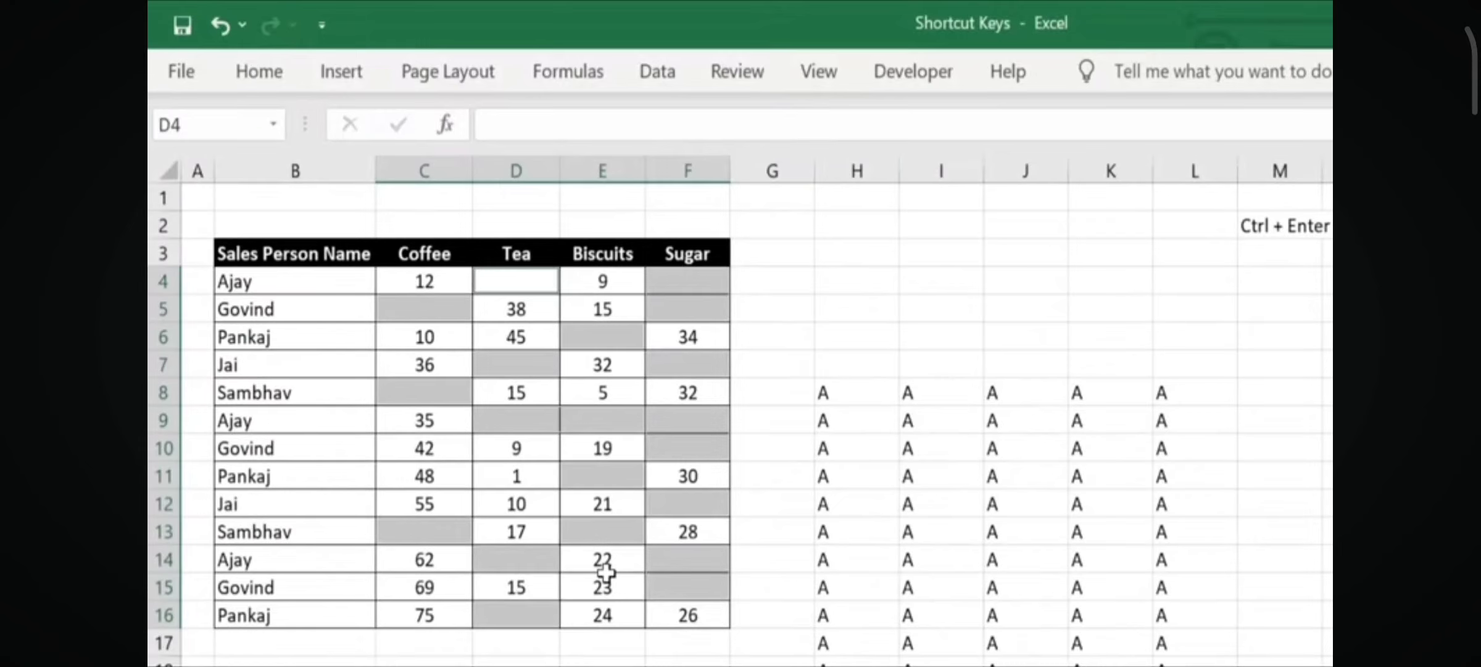
text(NA)
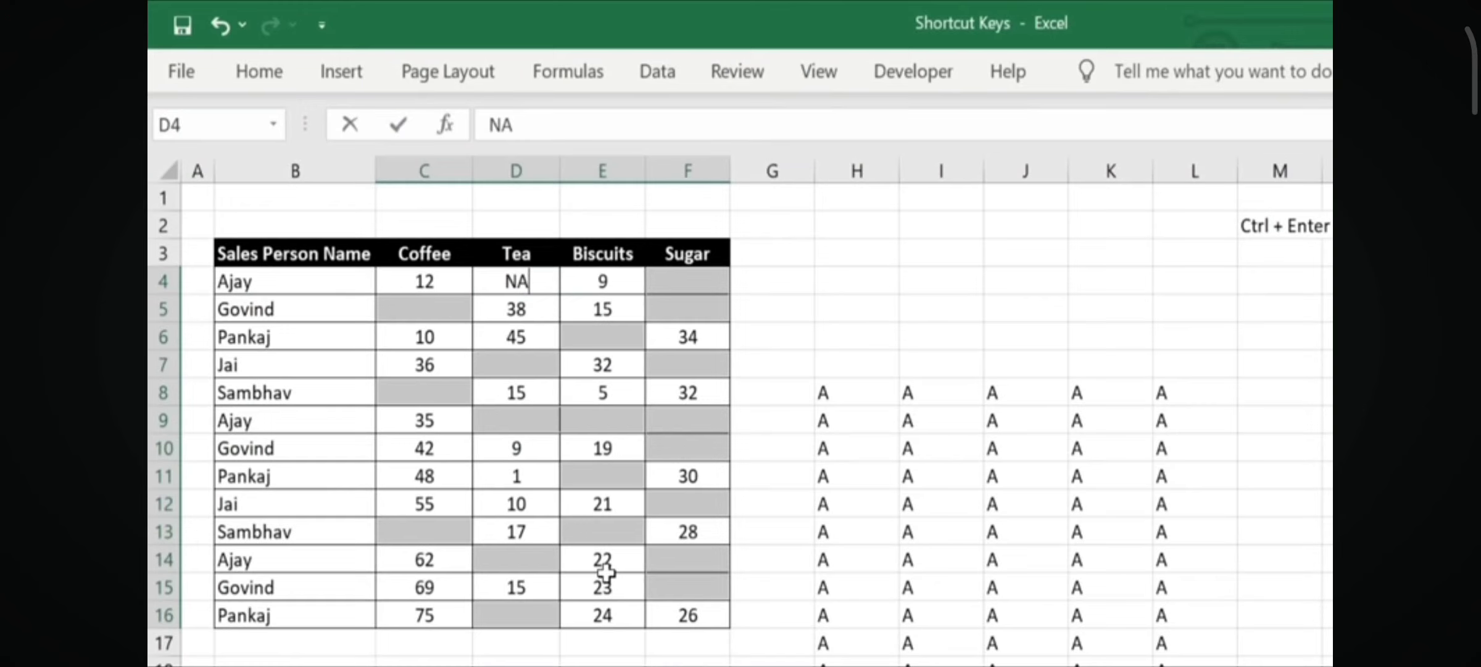
key(ctrl+Return)
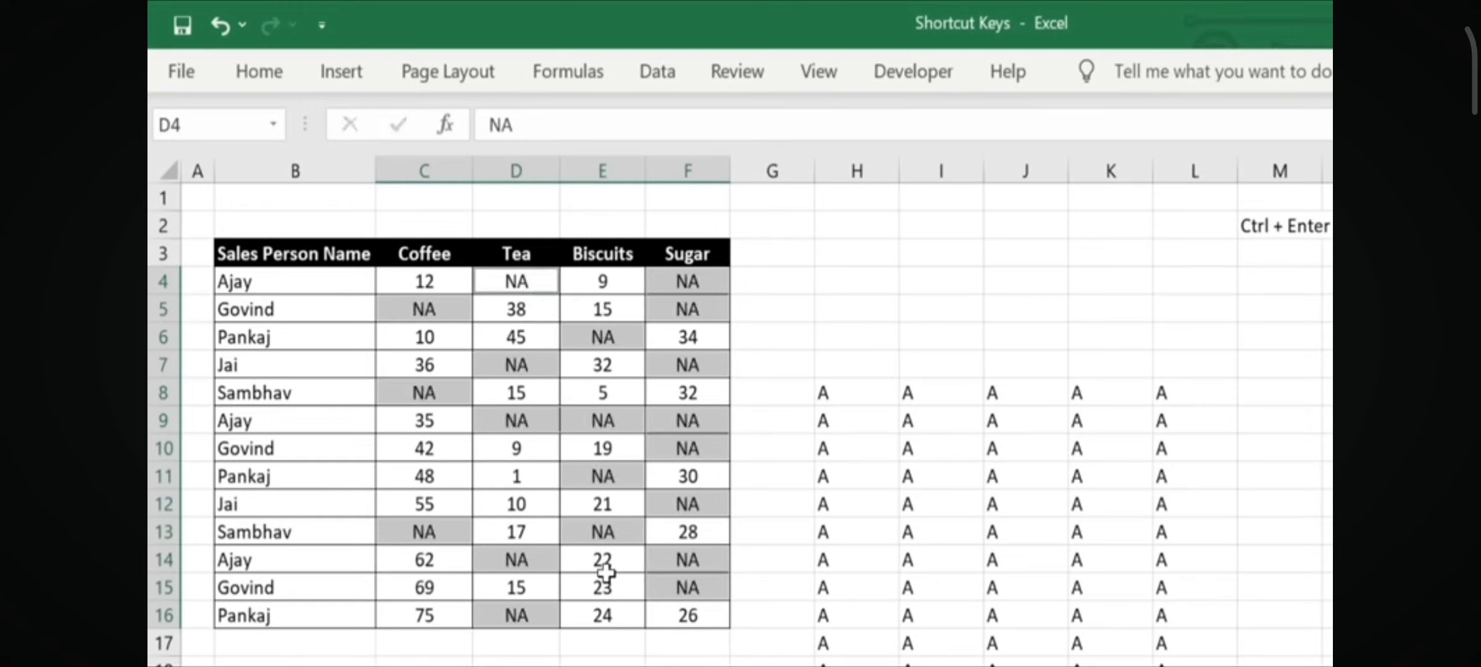
click(687, 663)
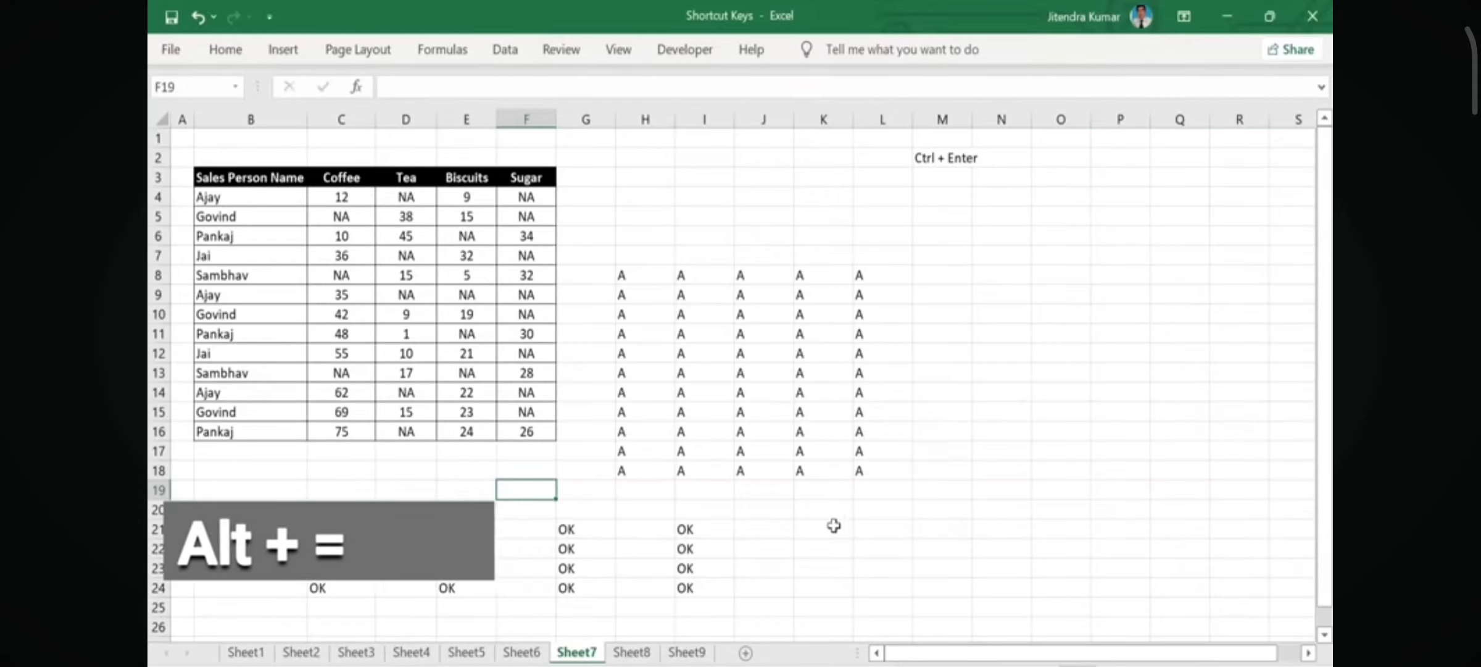
On Sheet8, total the Sales A and Sales B columns with AutoSum in C14 and D14
click(629, 653)
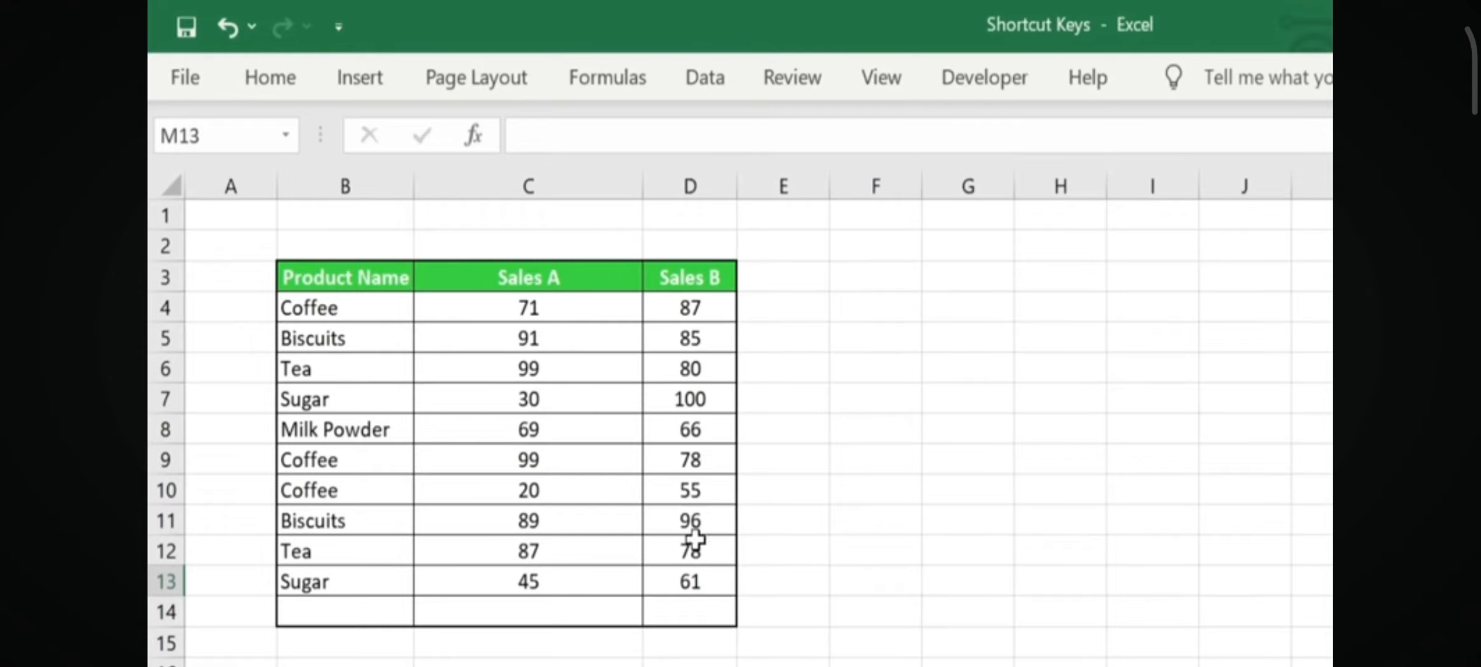
click(553, 615)
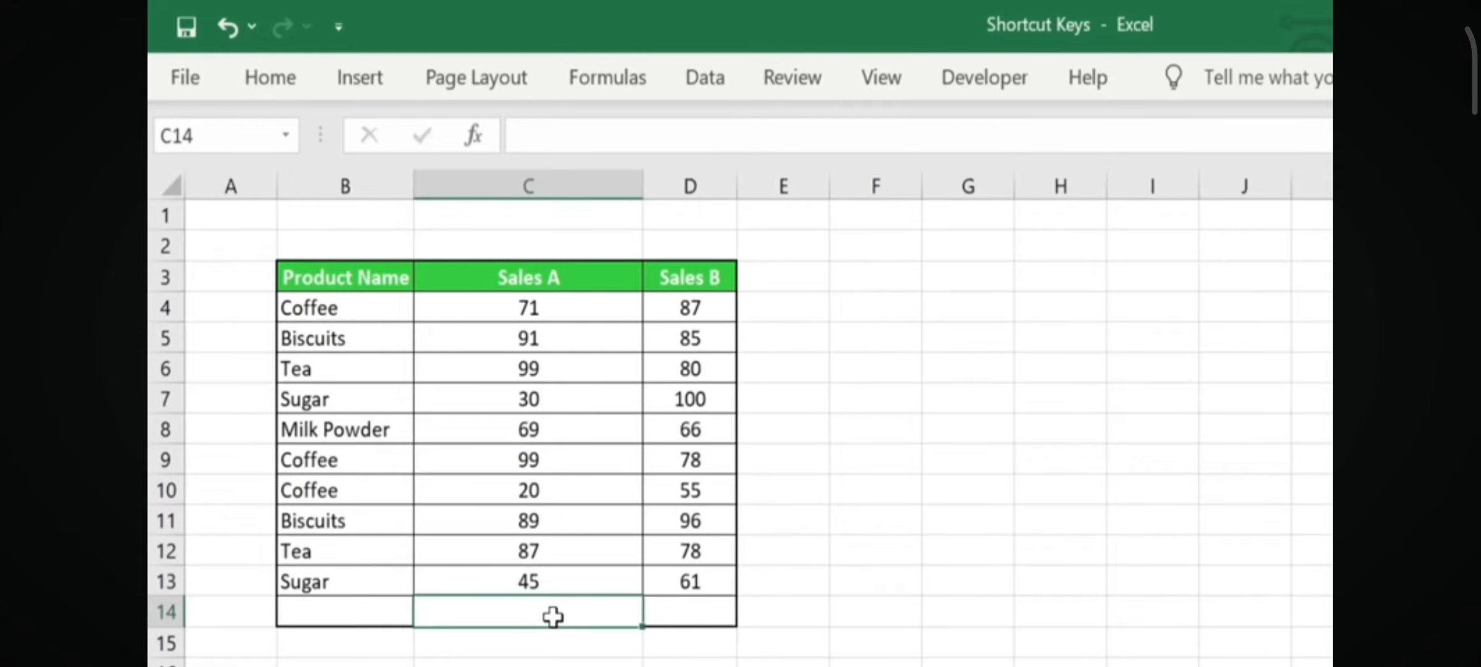
key(alt+equal)
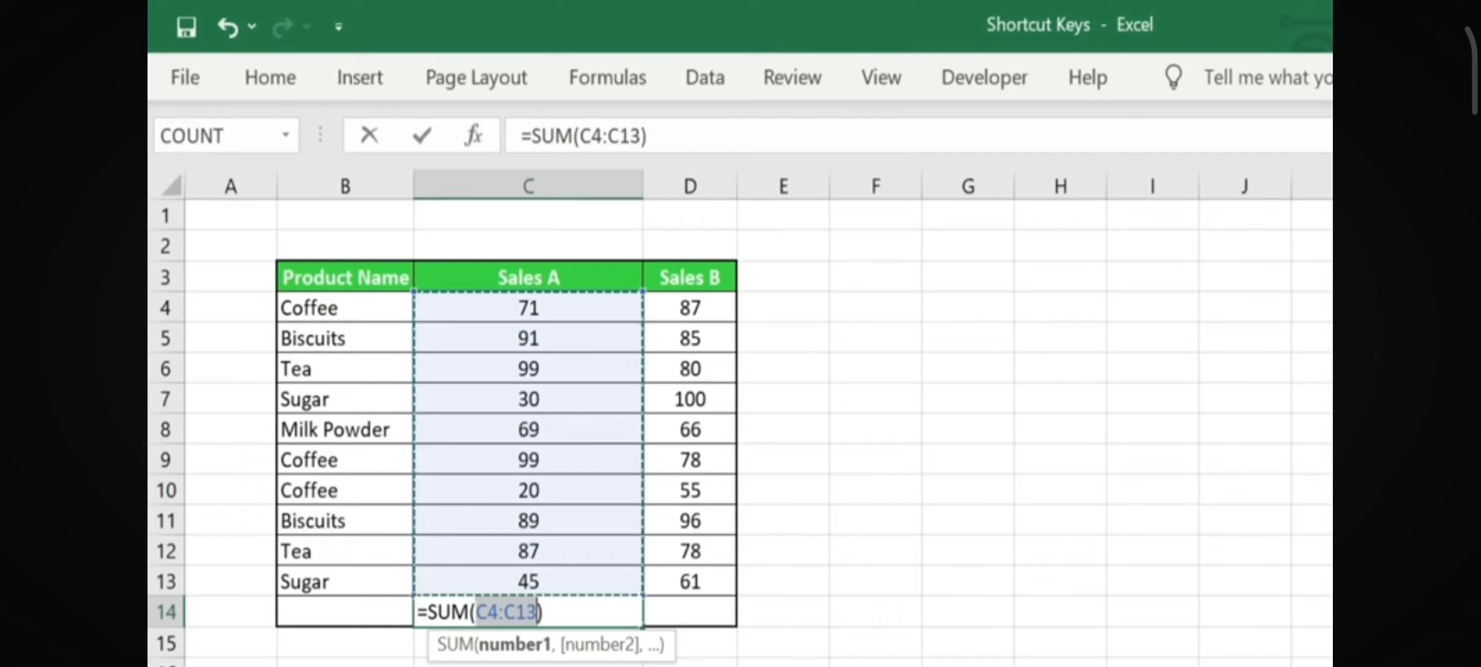
key(Return)
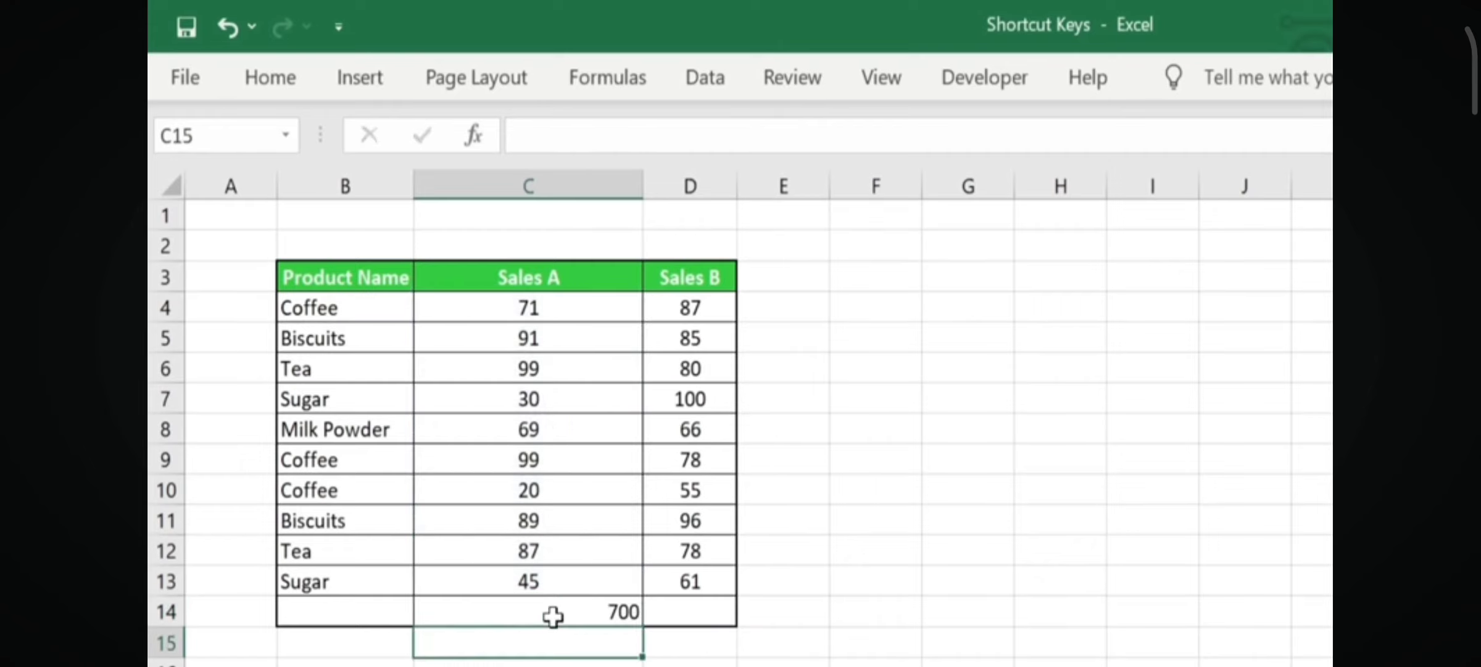
click(703, 612)
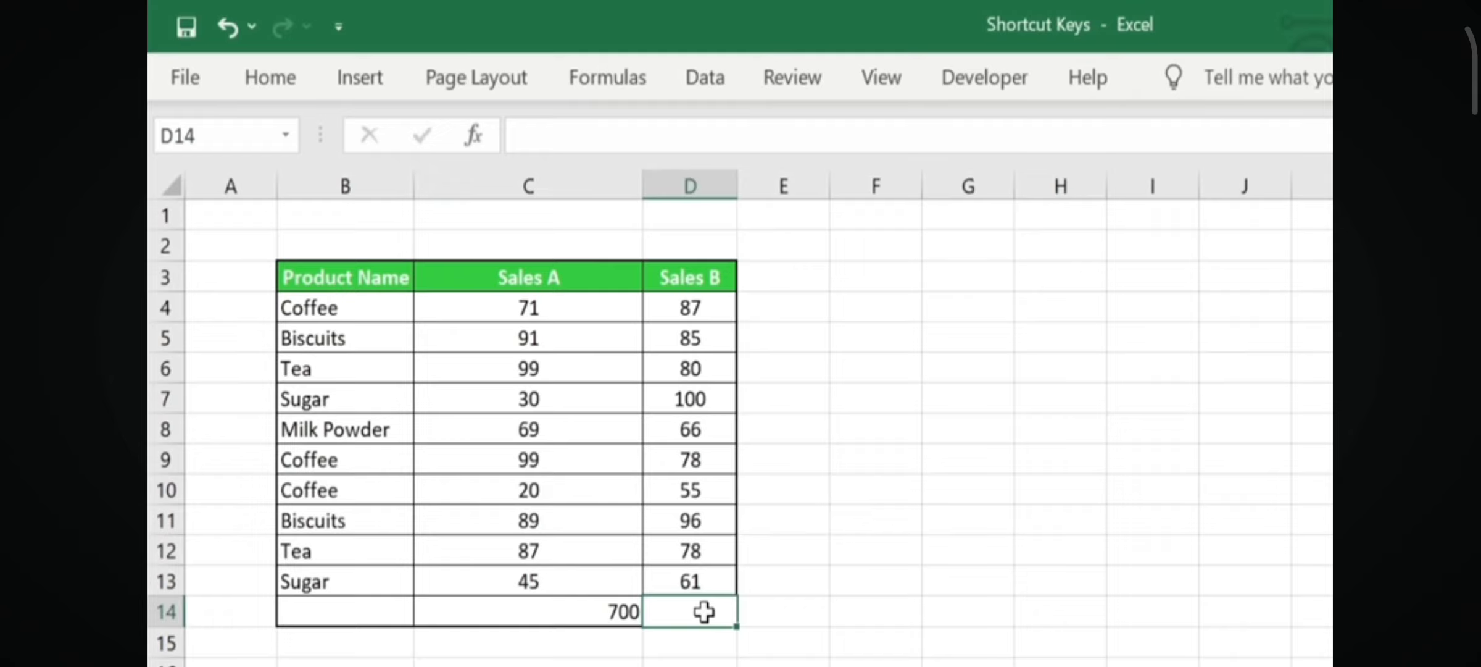
key(alt+equal)
key(Return)
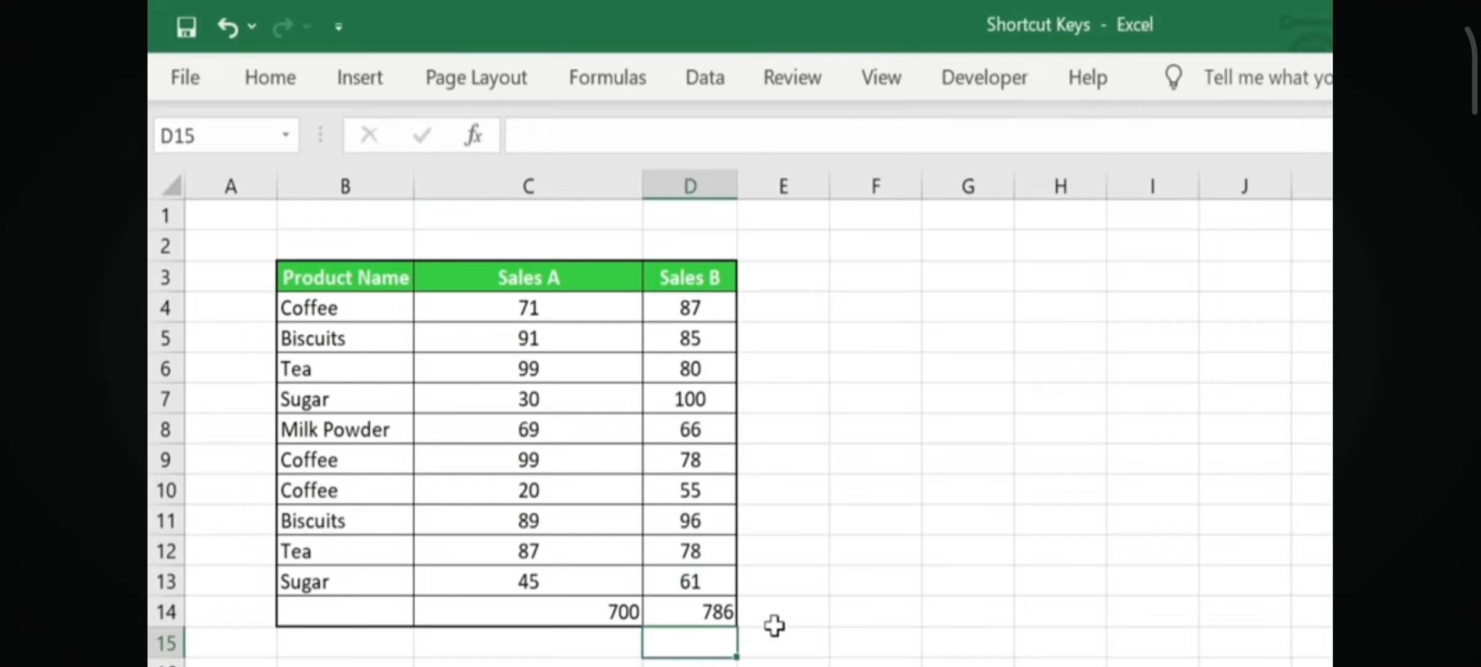
Total the first Coffee row across Sales A and Sales B with AutoSum in E4
click(806, 311)
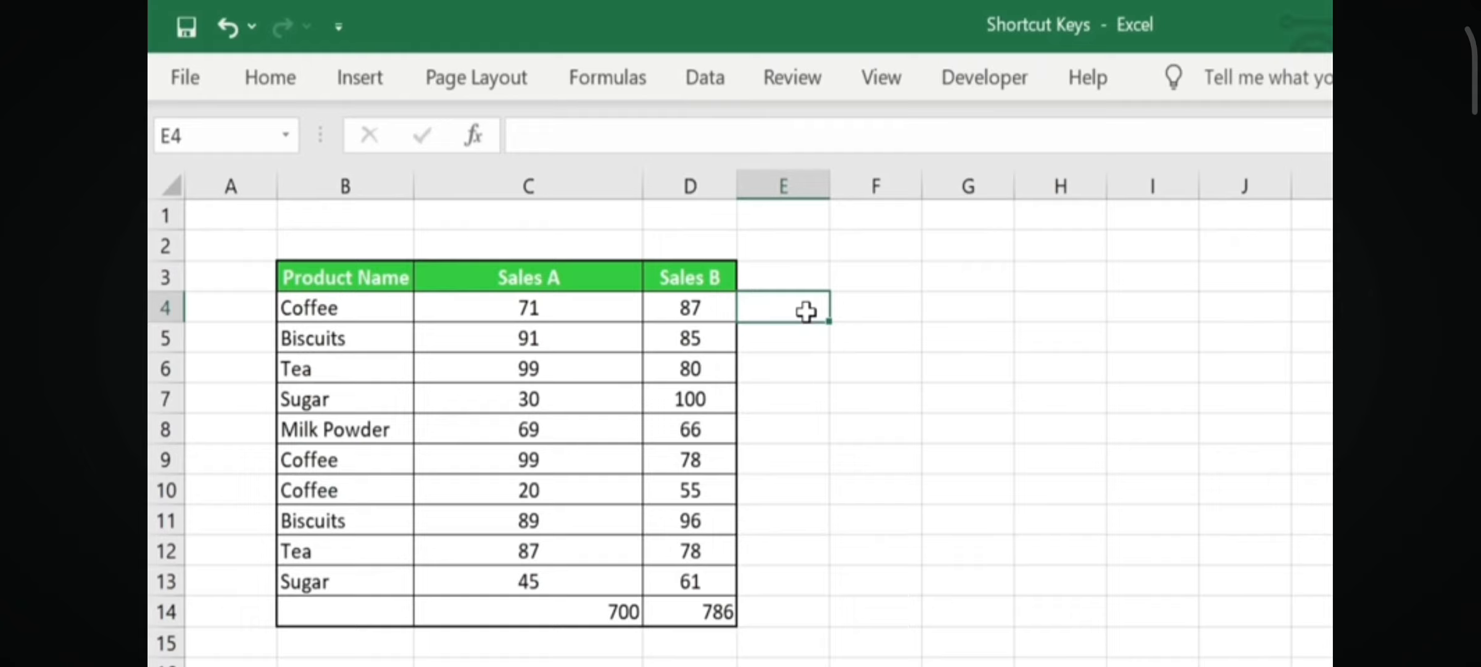
key(alt+equal)
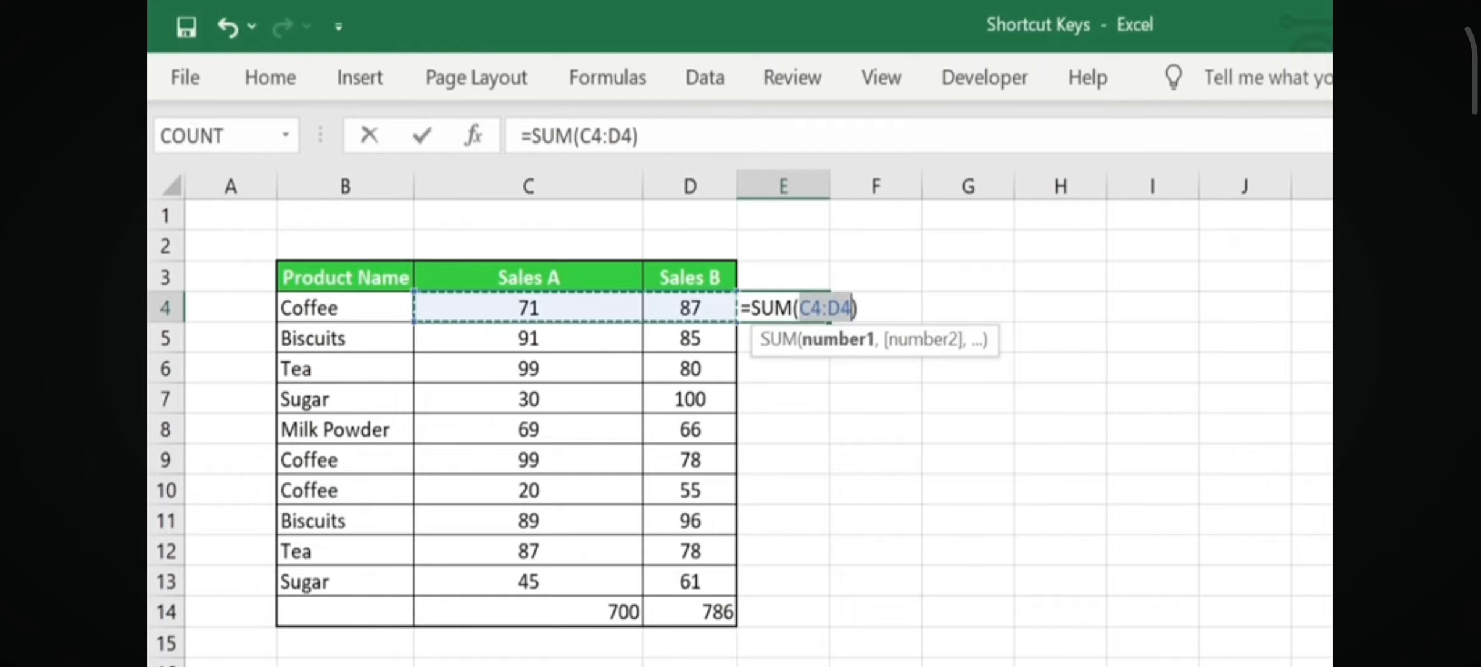
key(Return)
click(806, 310)
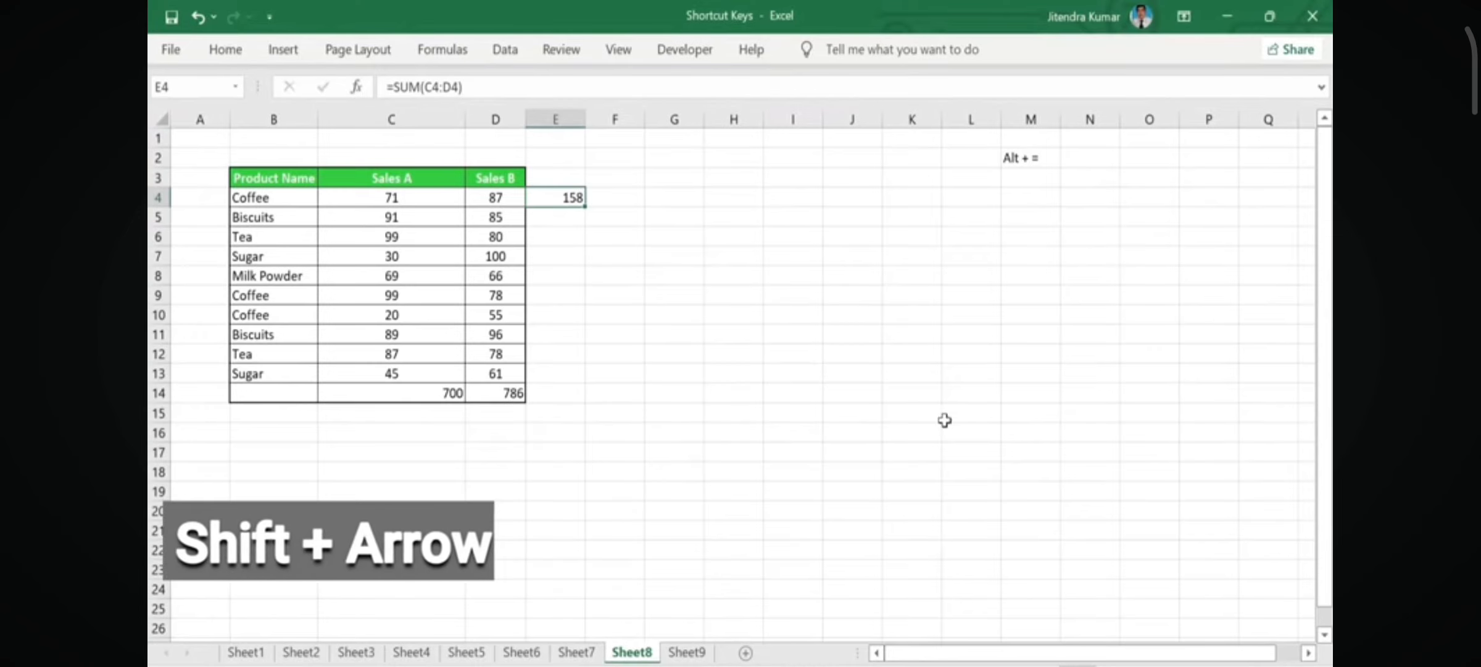
On Sheet9, jump from the Sales Value header to the column's last entry and back to the header
click(685, 651)
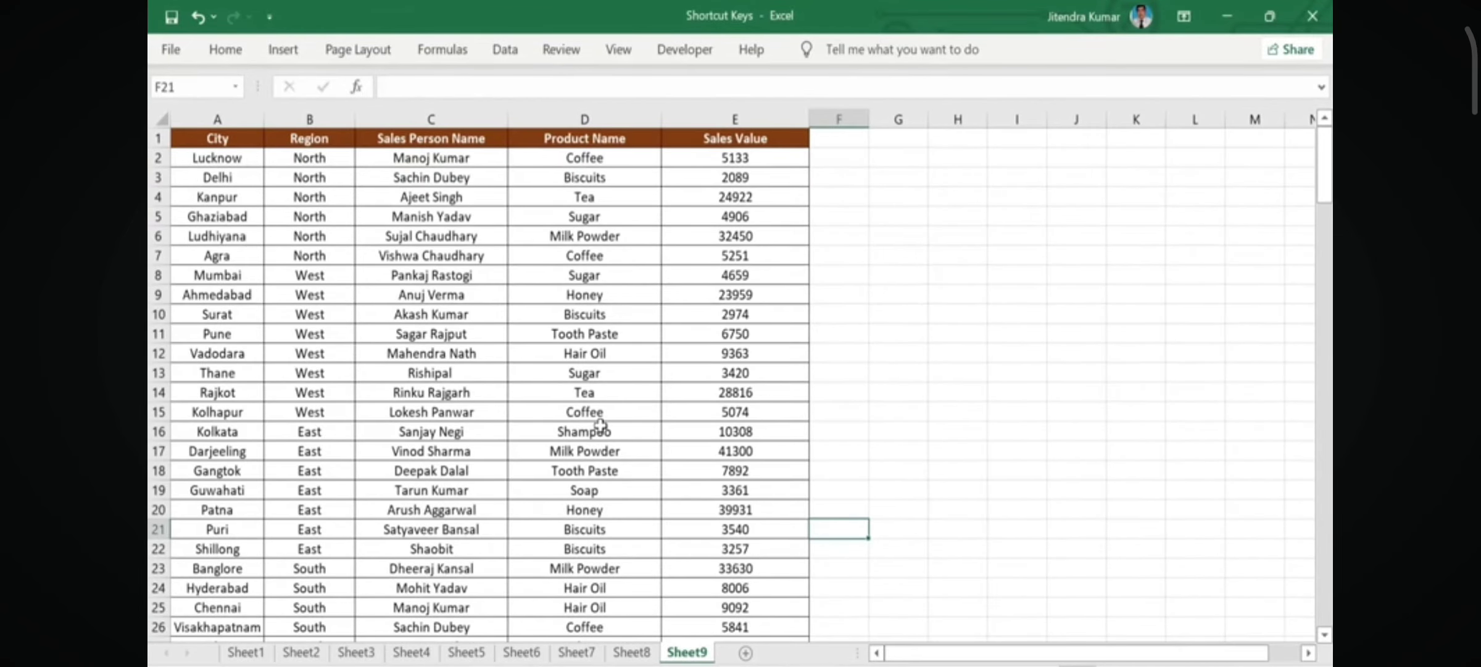
click(771, 132)
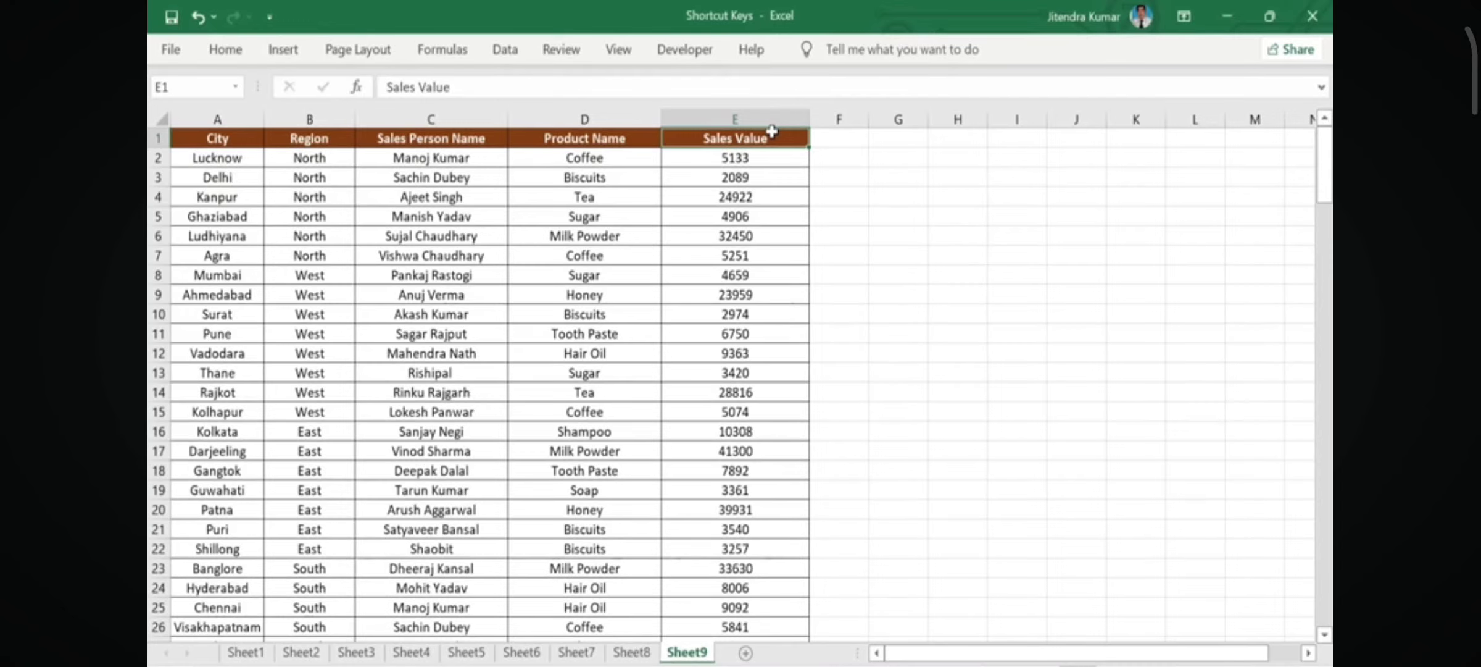
key(ctrl+Down)
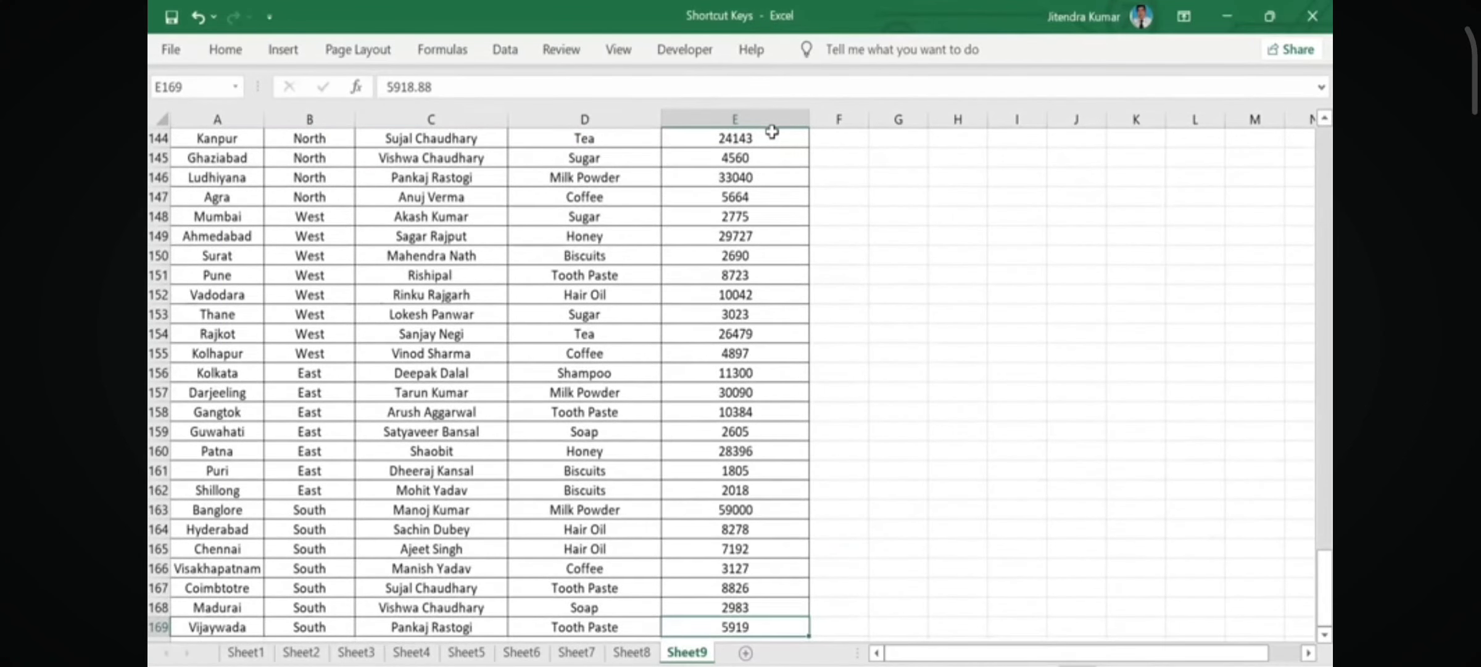
key(Down)
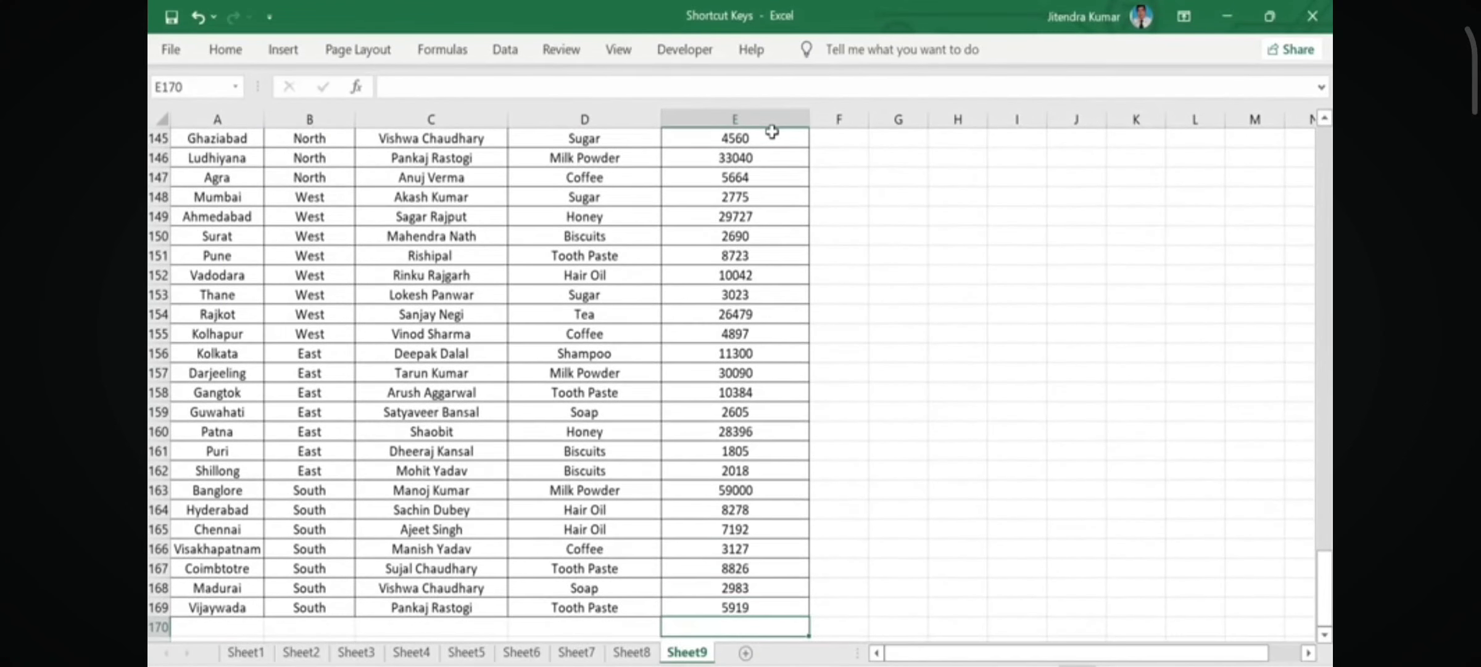
key(Up)
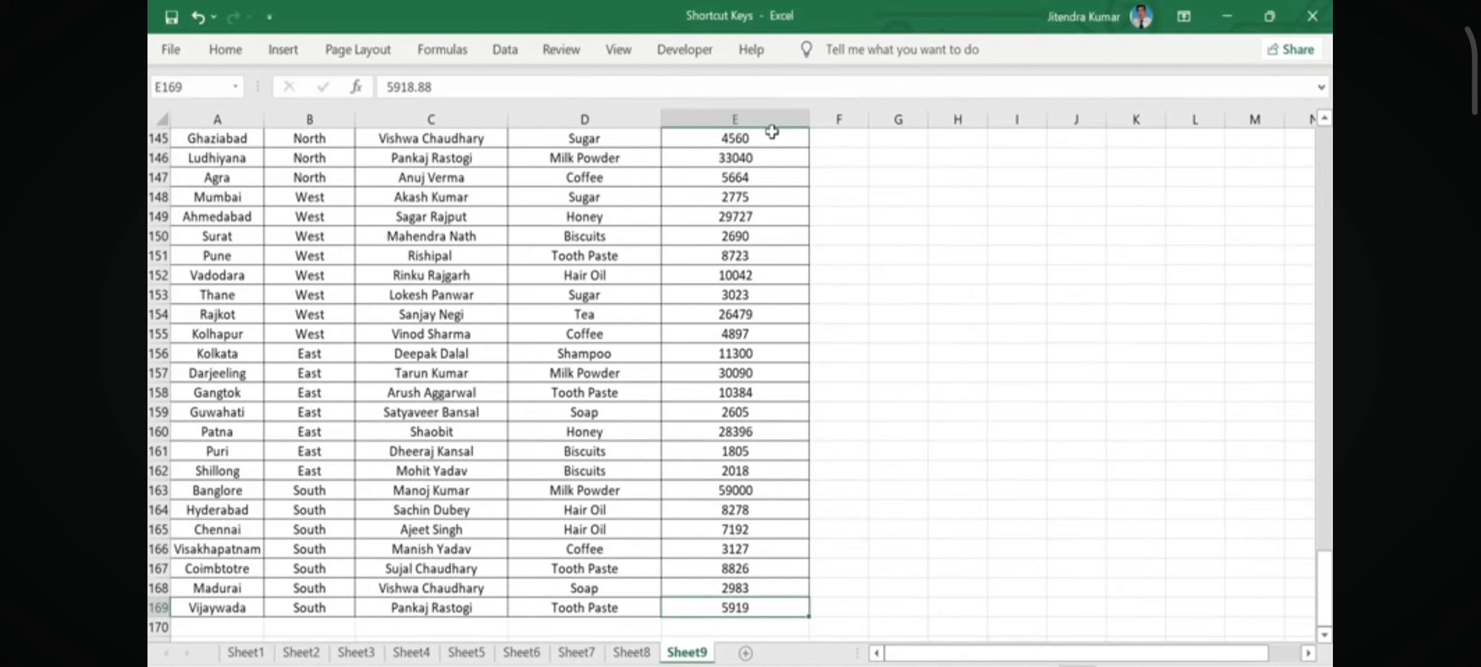
key(ctrl+Up)
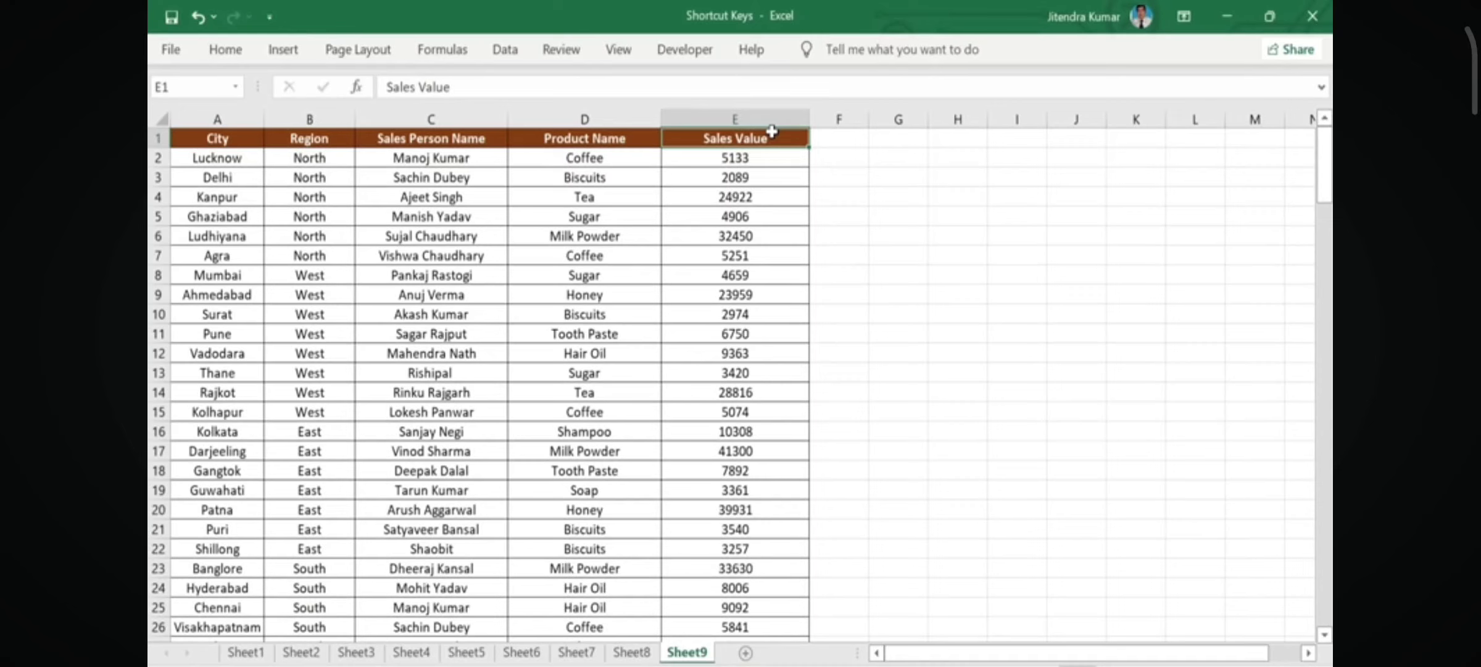
Jump from A1 to the last header cell, and extend the selection down the Sales Value column and back
key(ctrl+Home)
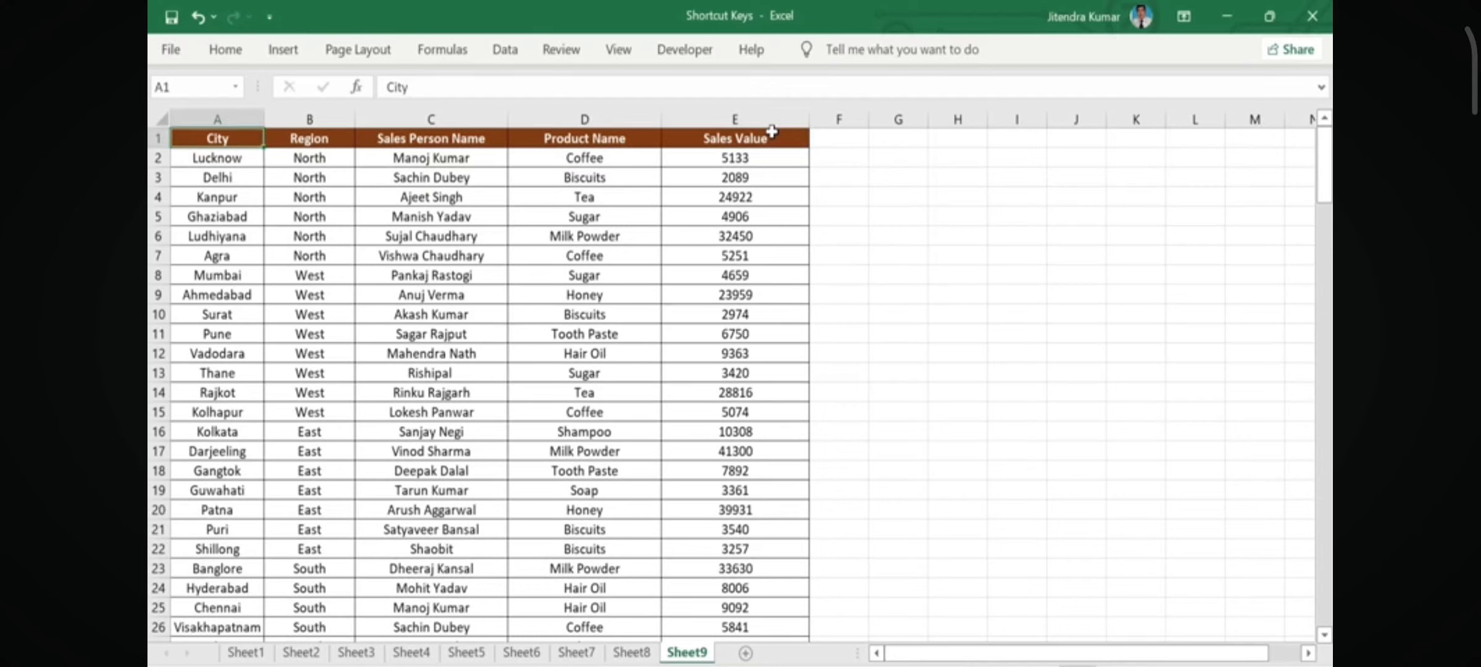
key(ctrl+Right)
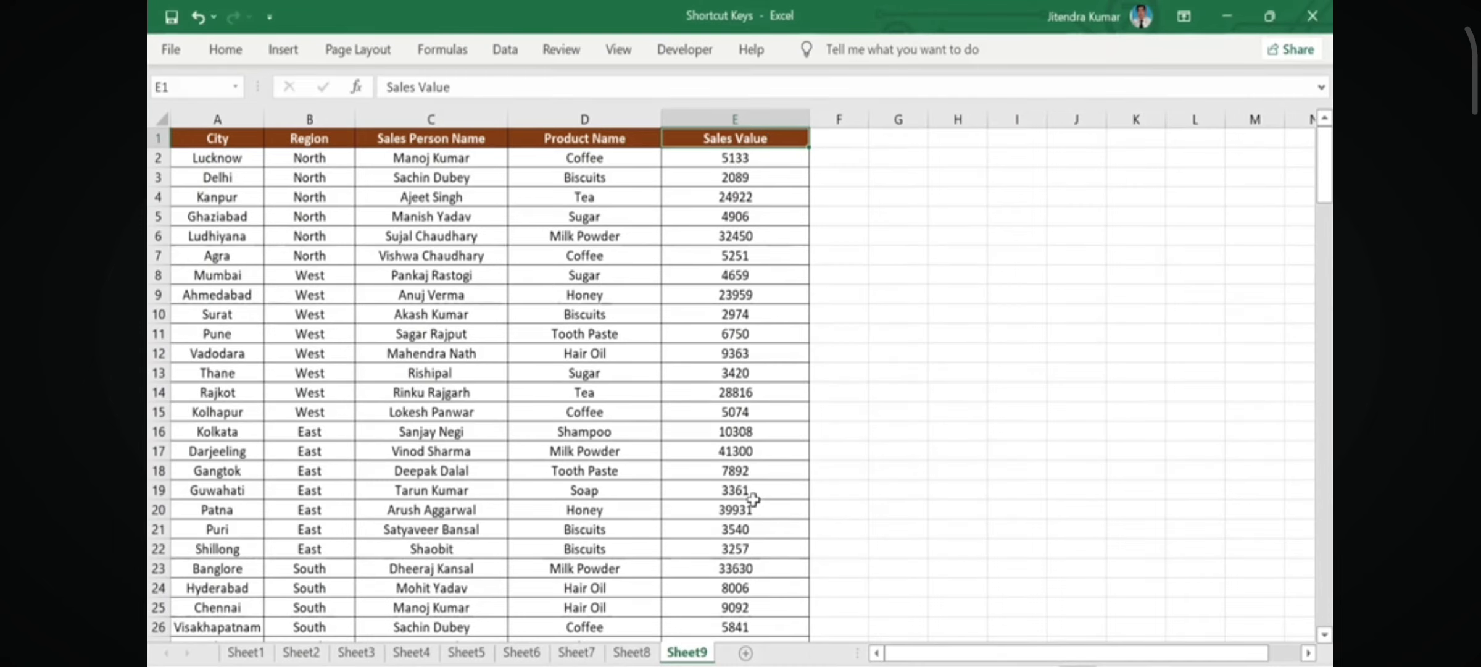
key(ctrl+shift+Down)
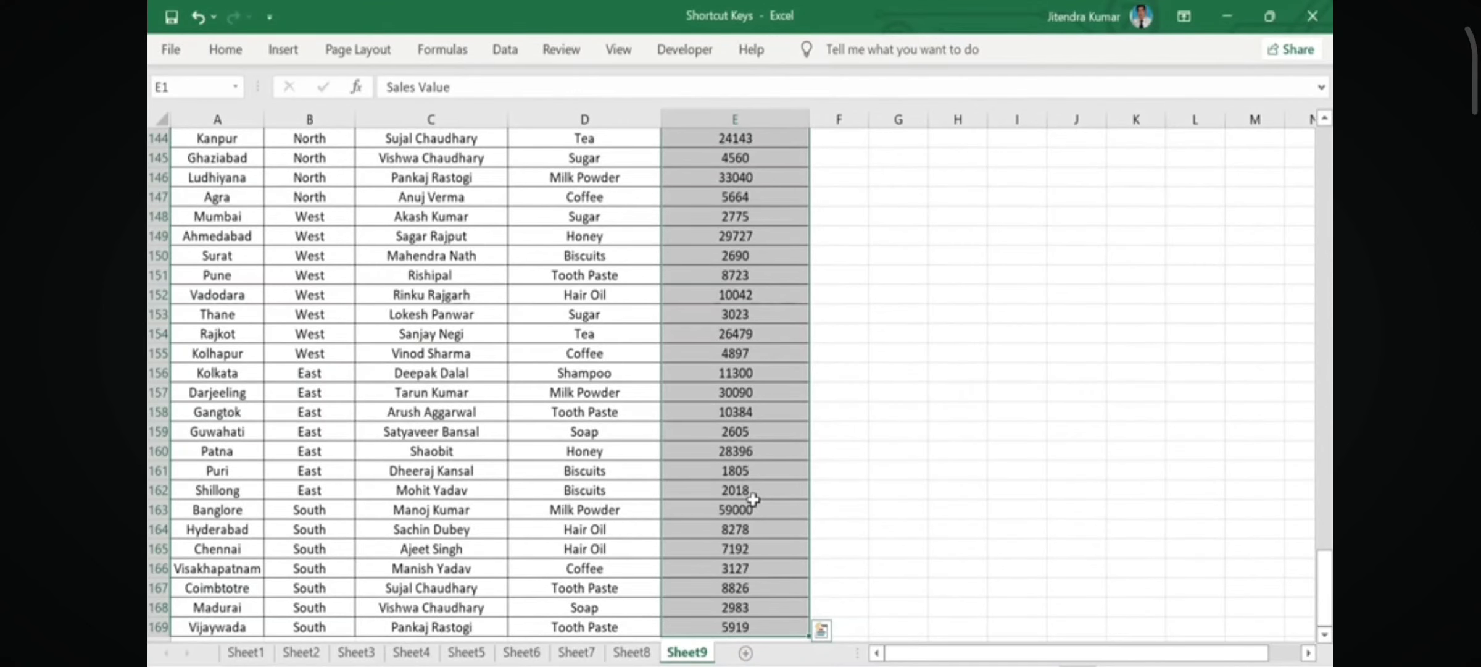
key(ctrl+shift+Up)
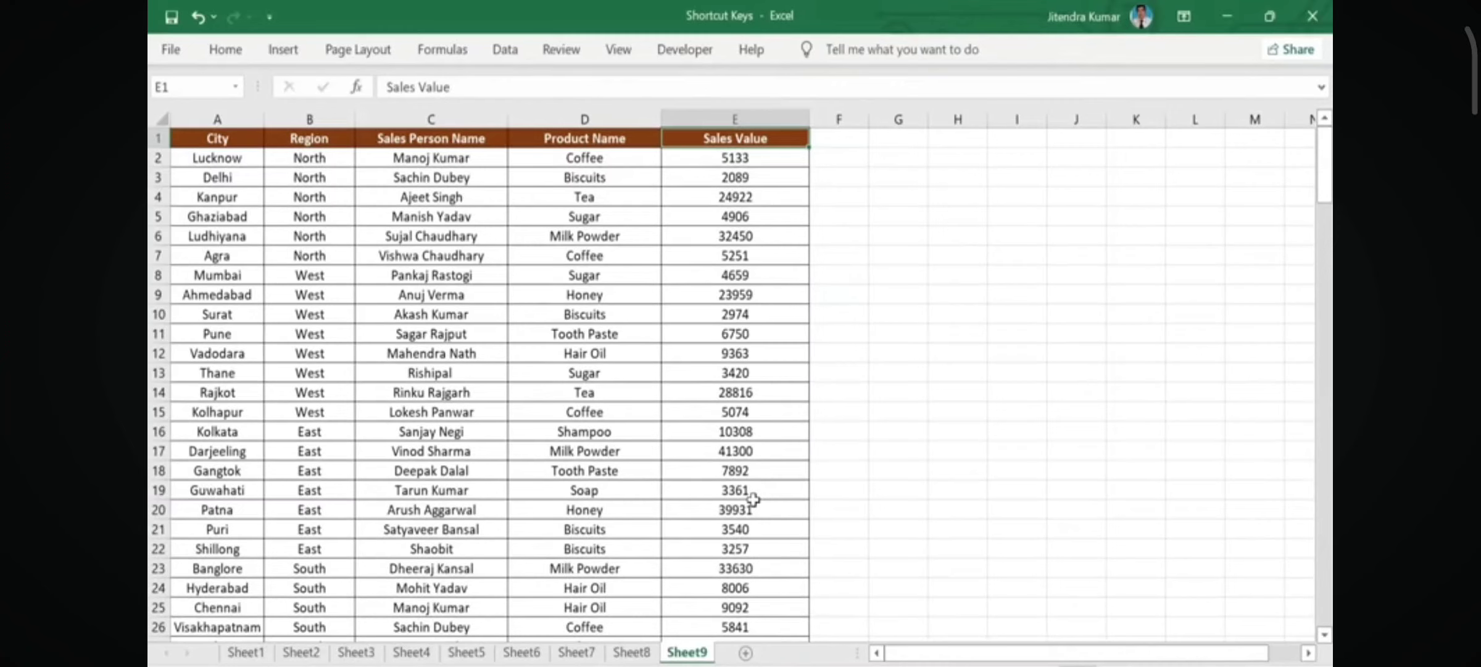
Select the whole sales table by extending from header cell A1, and select it again starting from cell D14
click(243, 139)
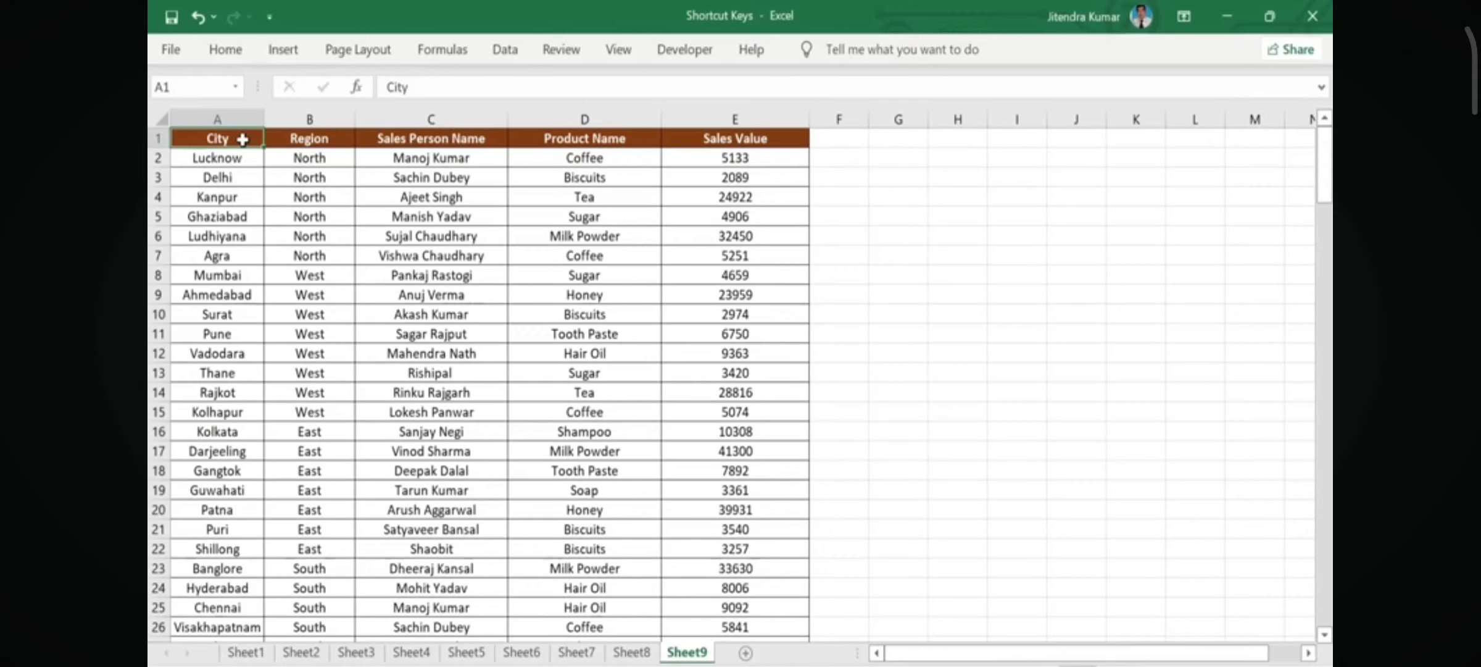
key(ctrl+shift+Right)
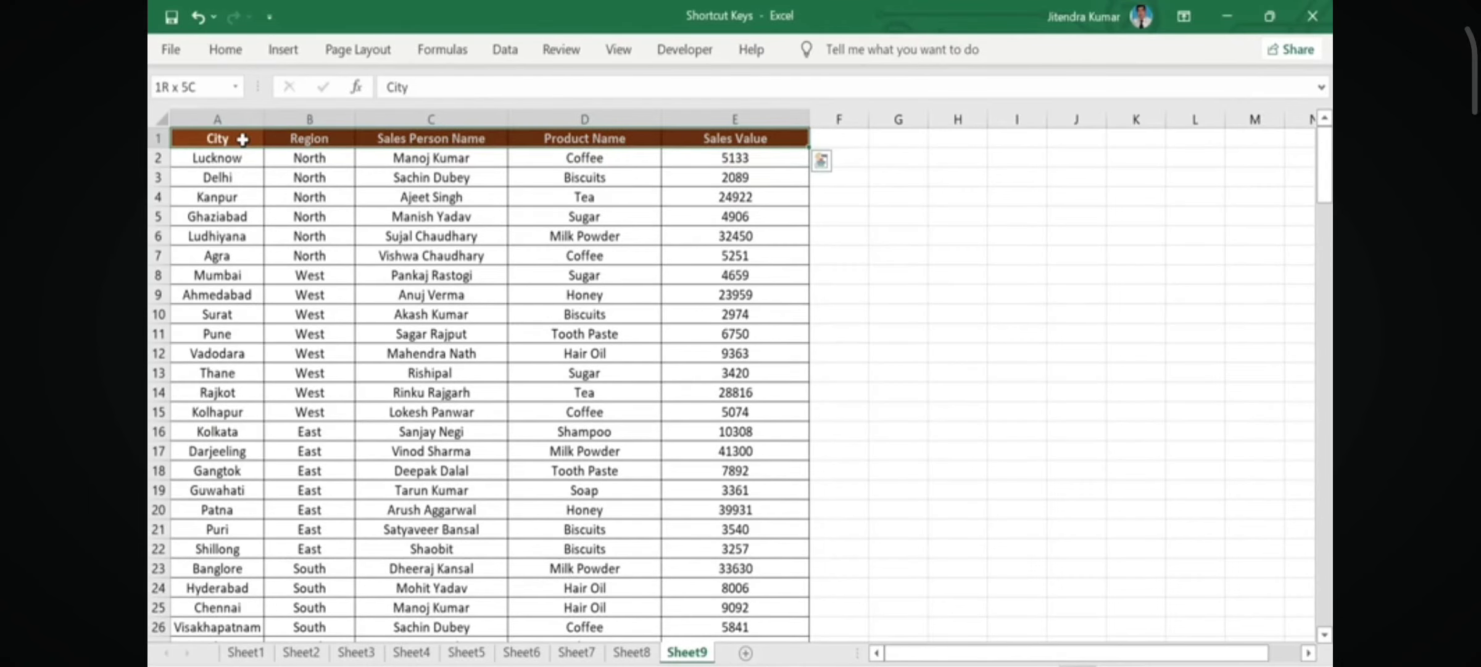
key(ctrl+shift+Down)
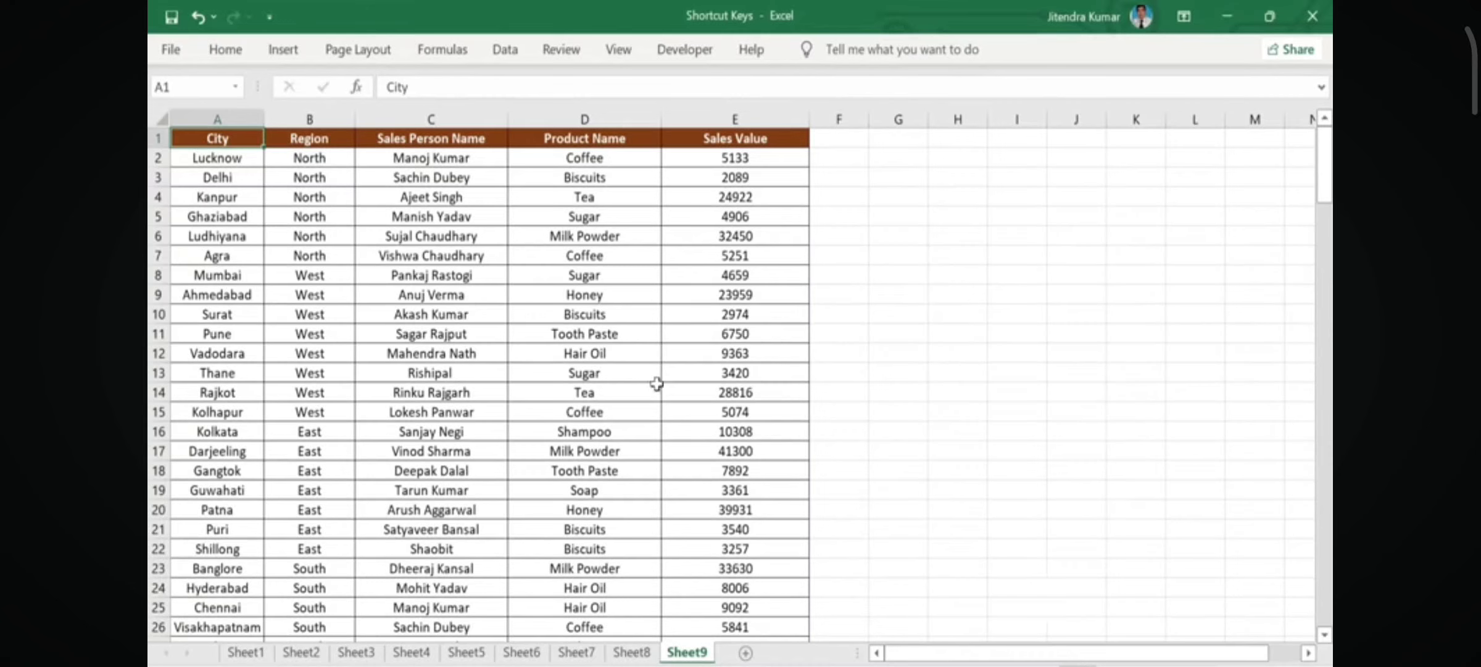
click(558, 397)
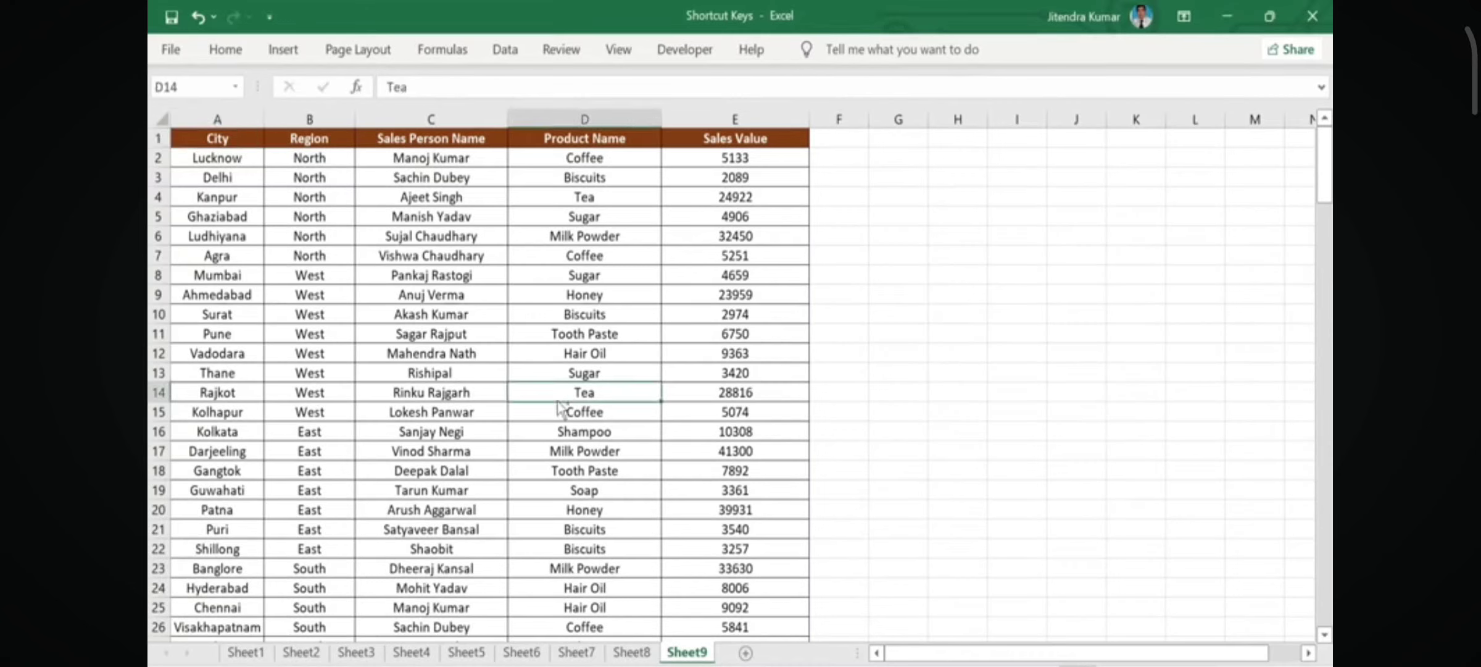
key(ctrl+a)
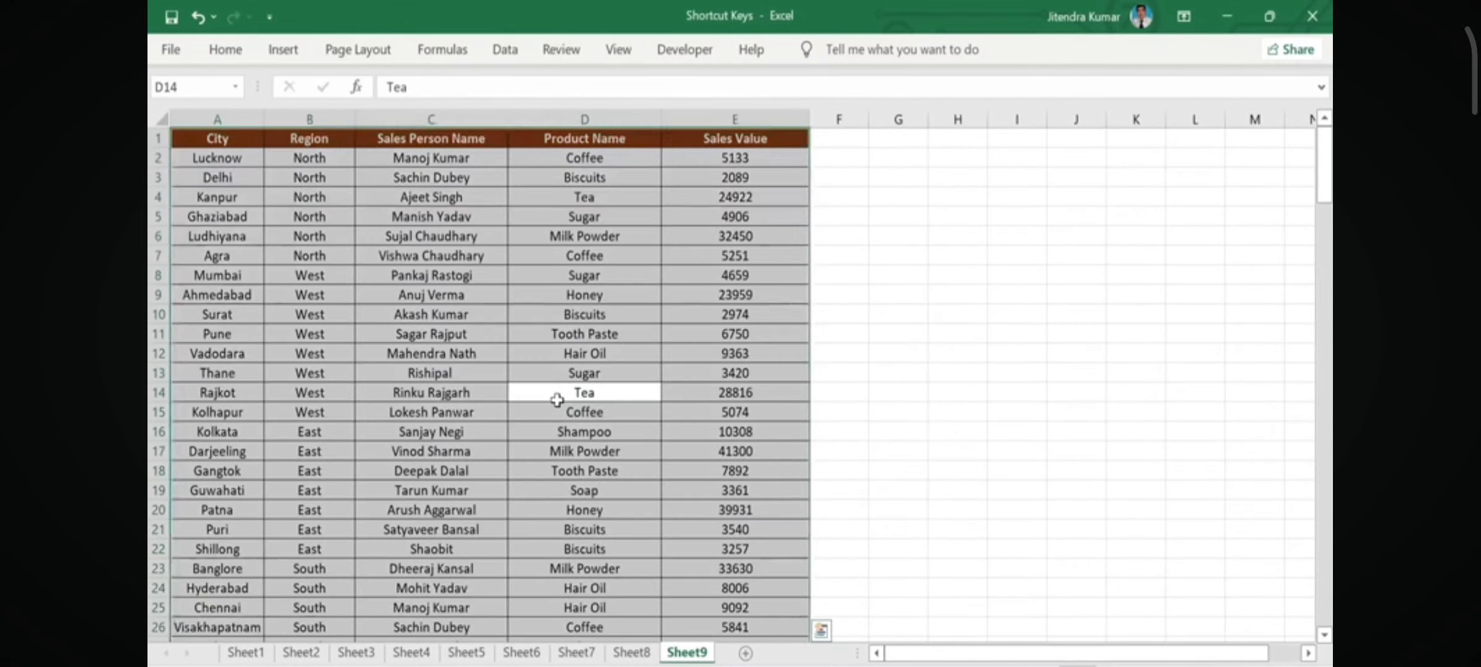